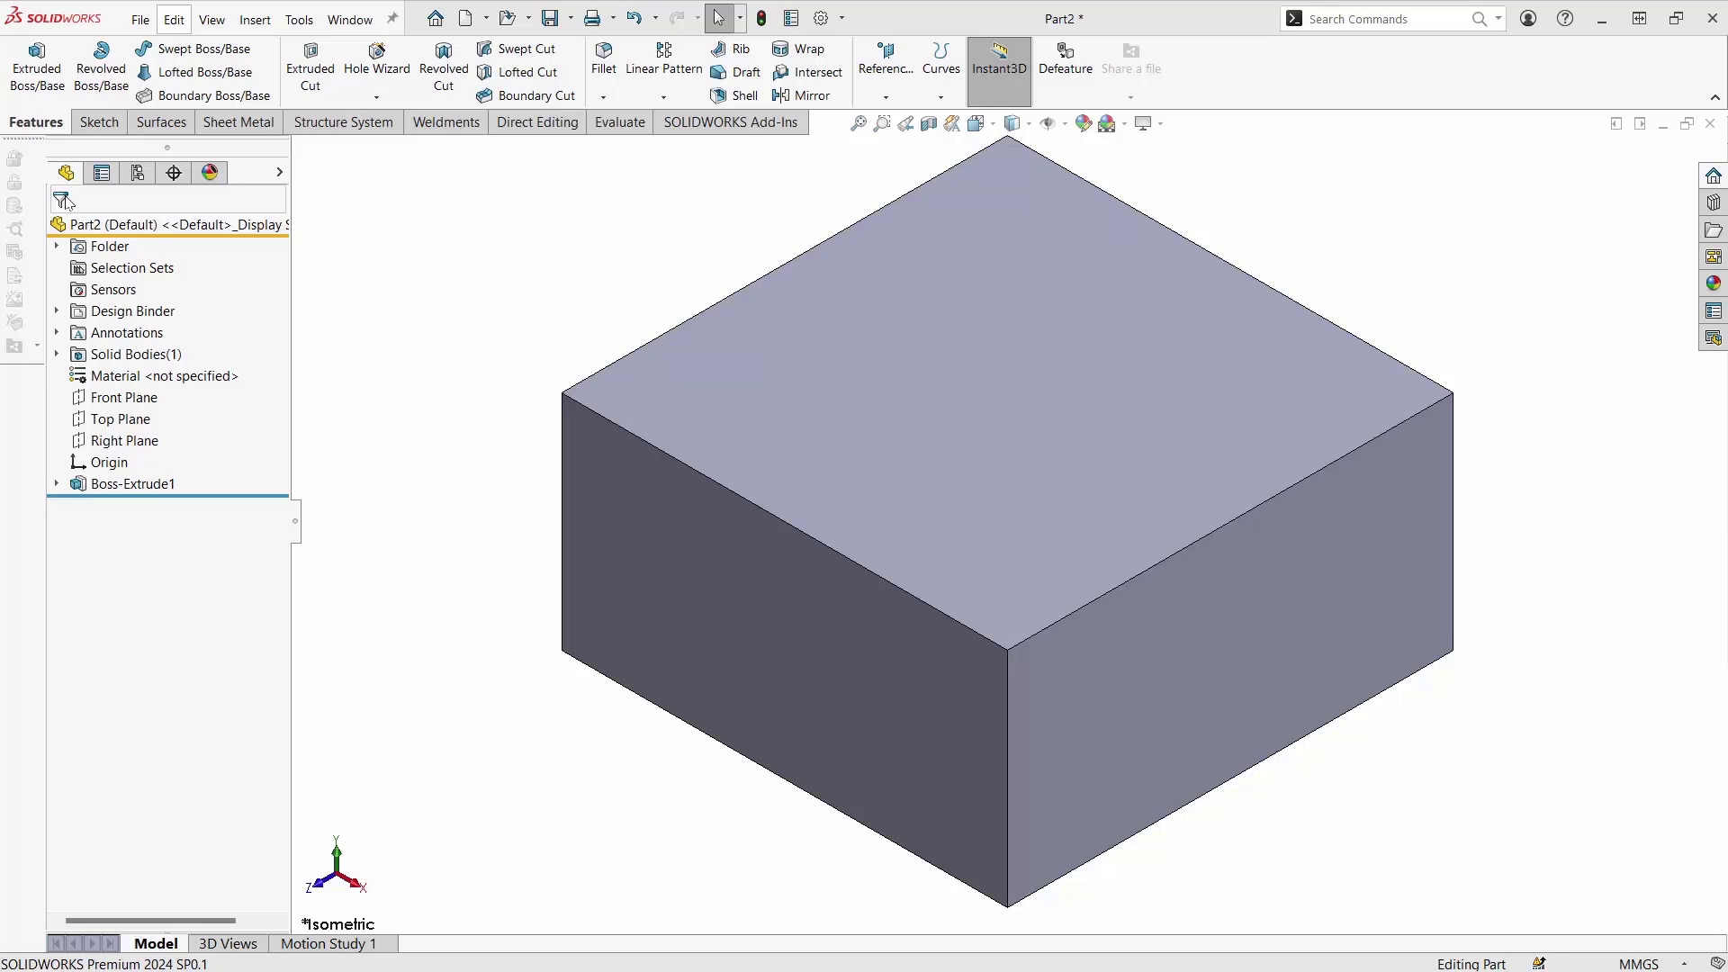
# Start a sketch on the Top Plane with the Centerpoint Straight Slot tool.
pyautogui.click(126, 420)
pyautogui.click(145, 393)
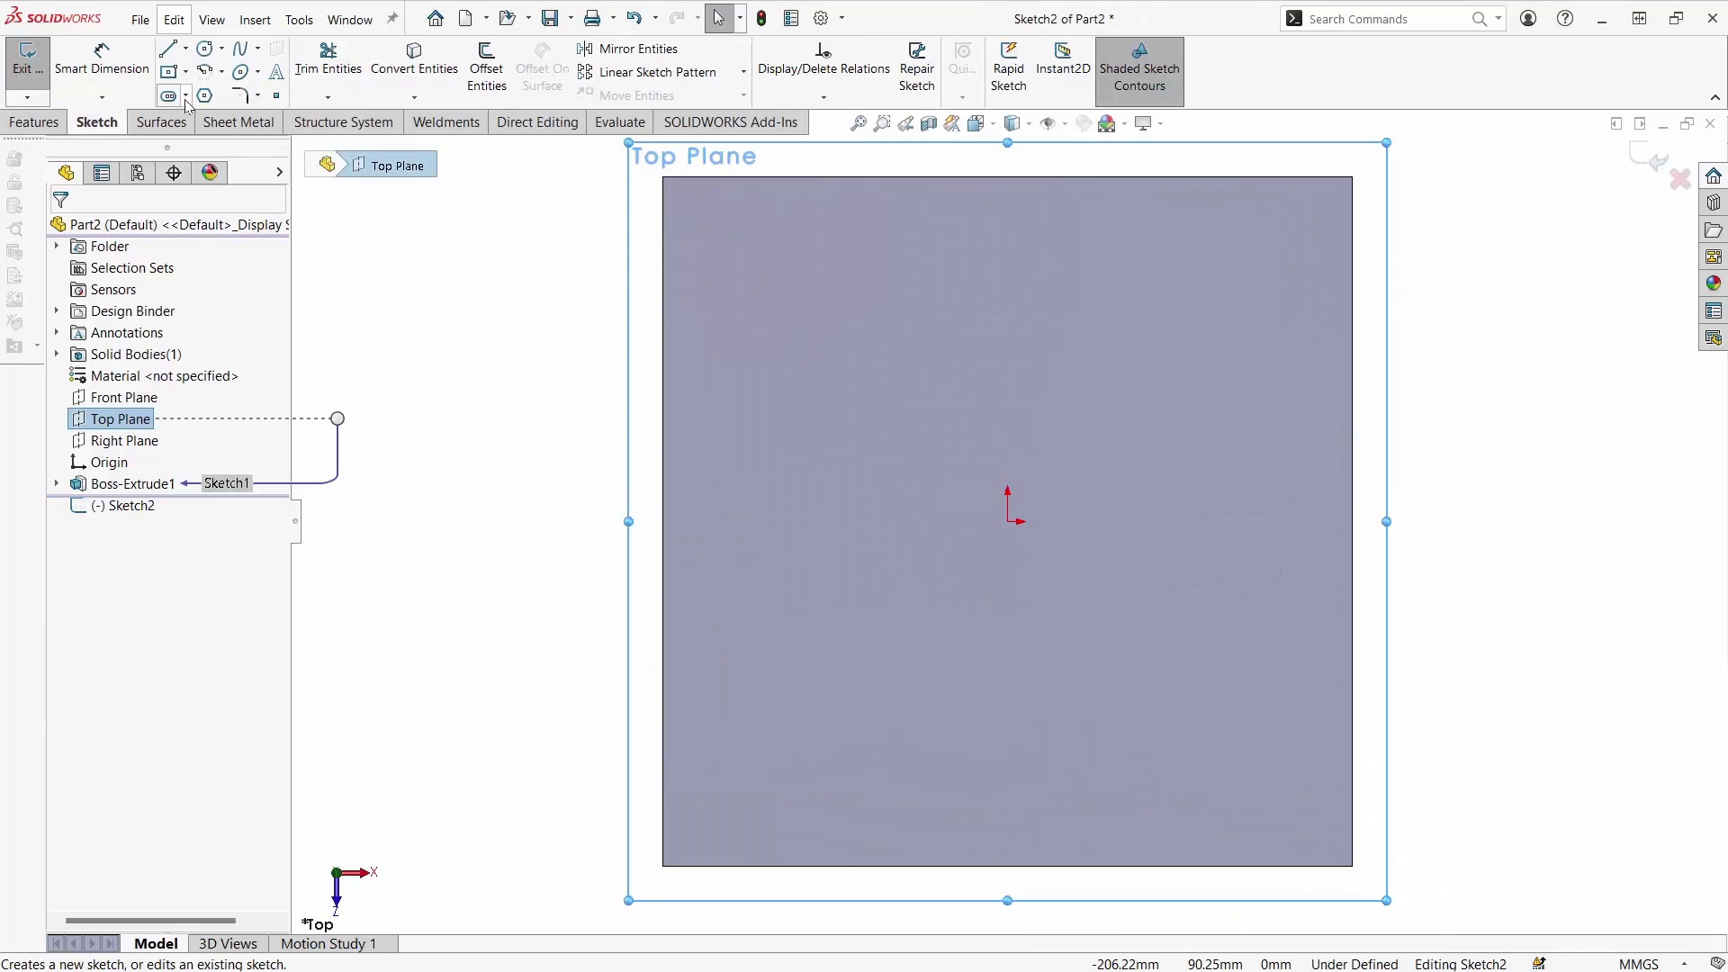
pyautogui.click(186, 96)
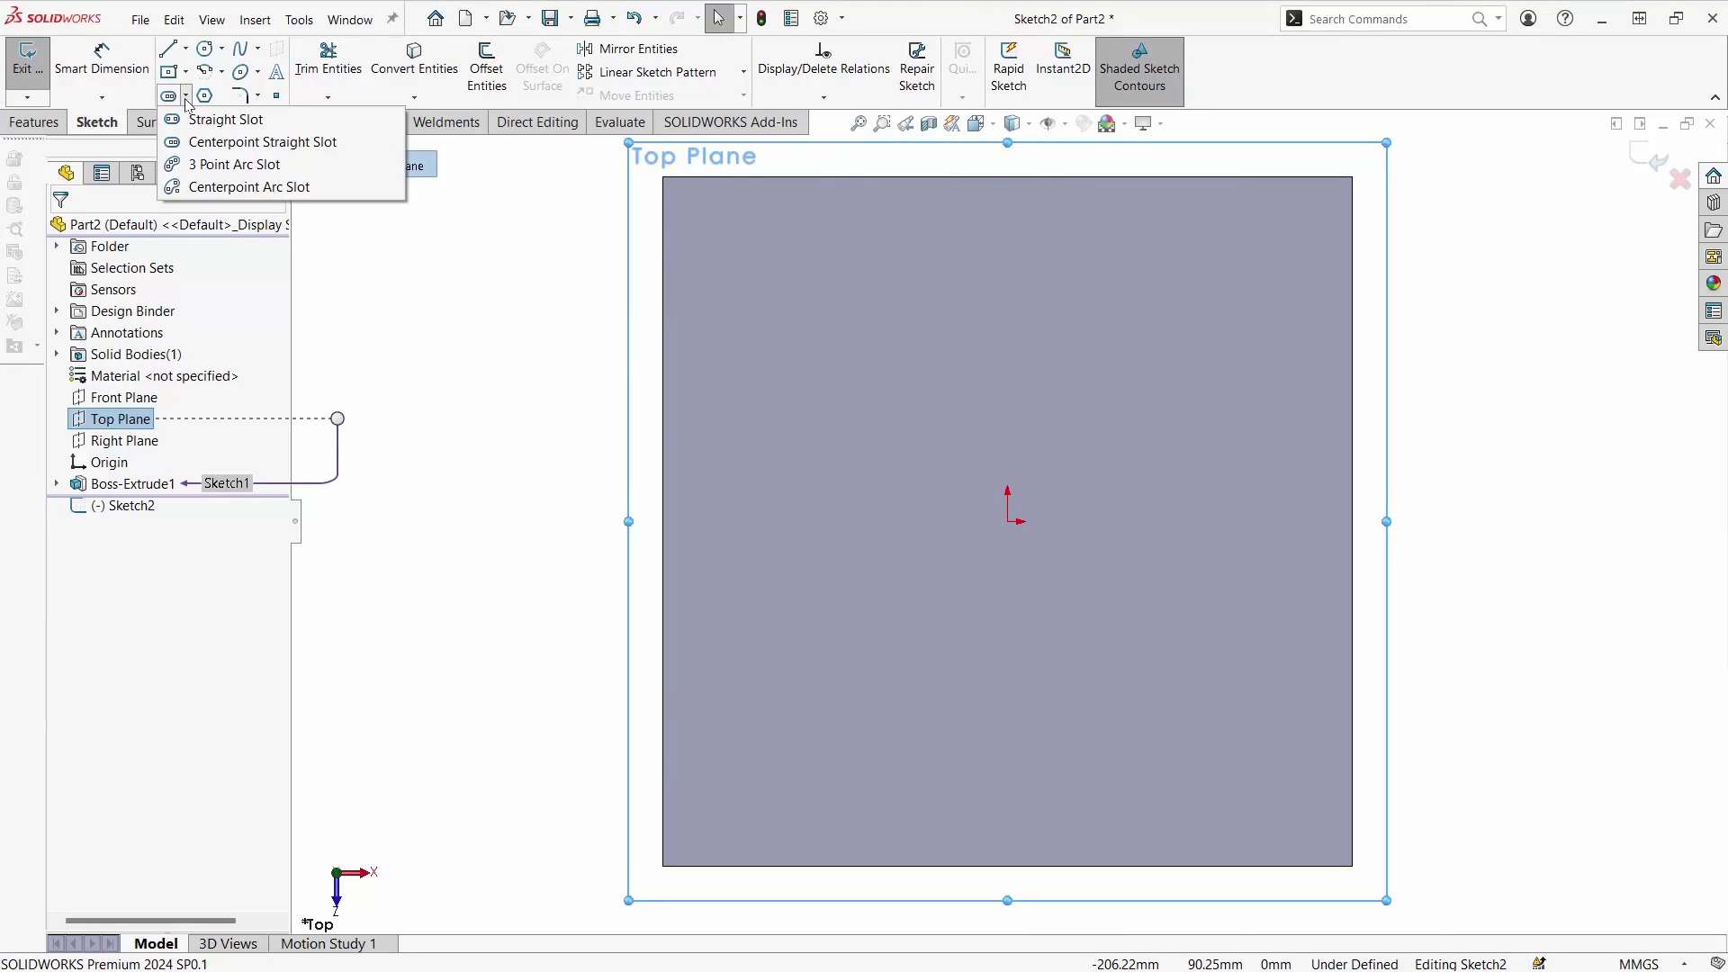
pyautogui.click(226, 143)
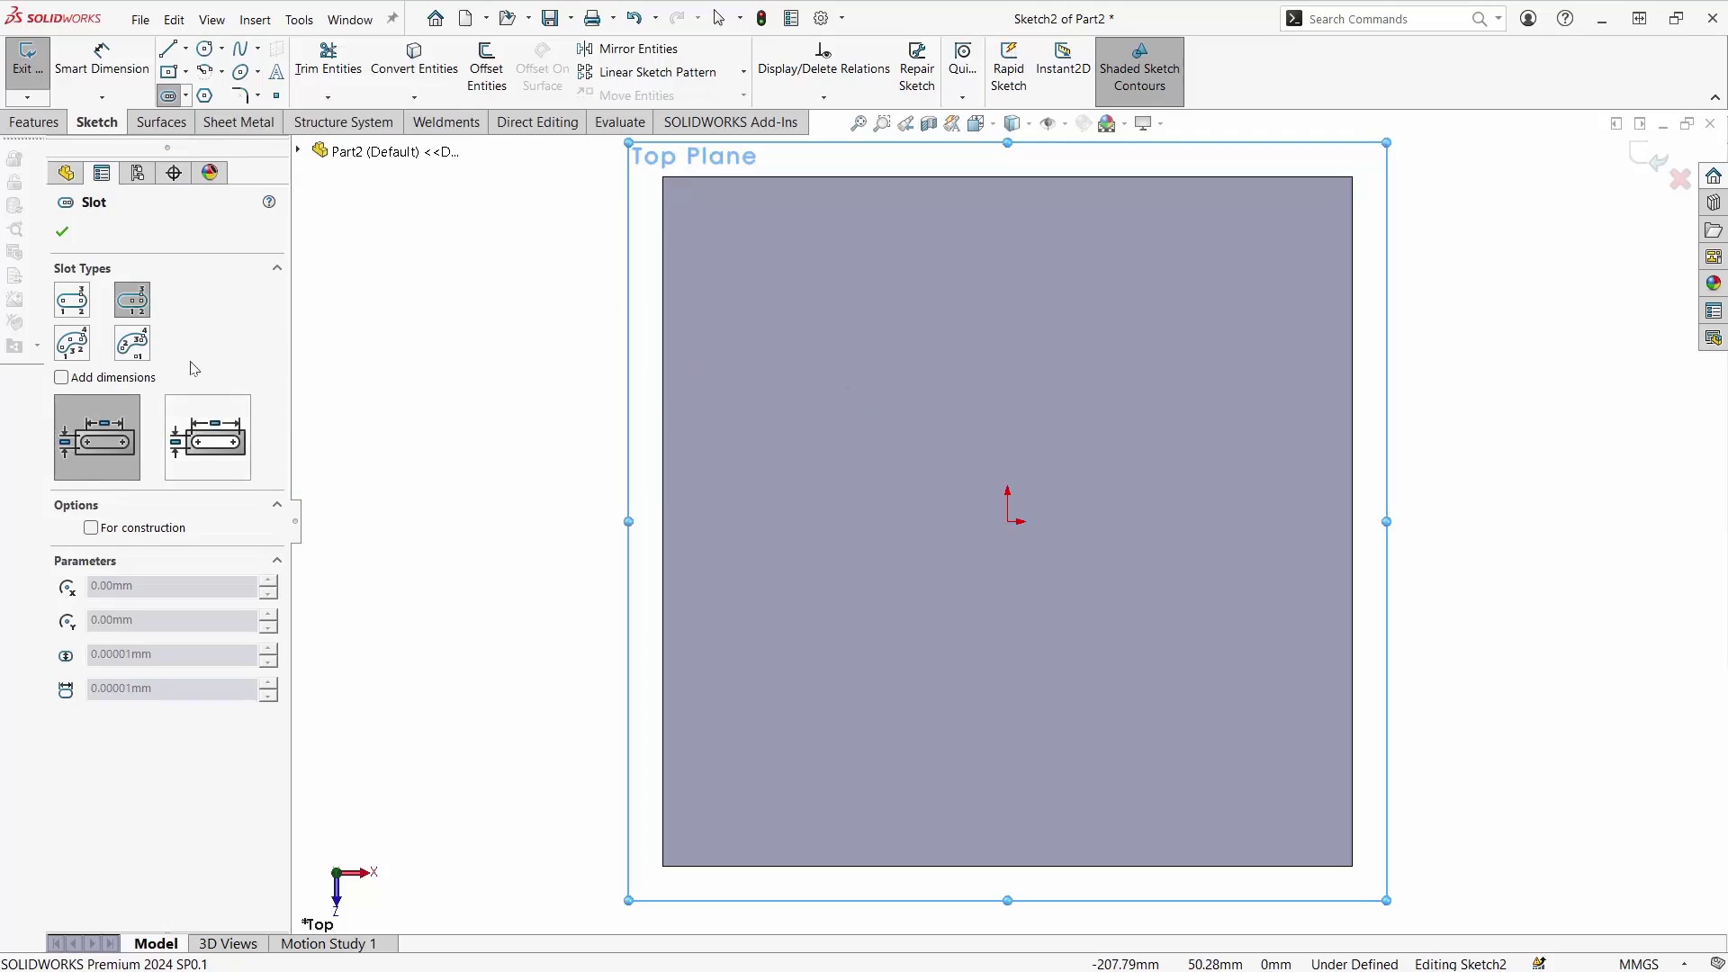
pyautogui.click(132, 343)
pyautogui.click(132, 300)
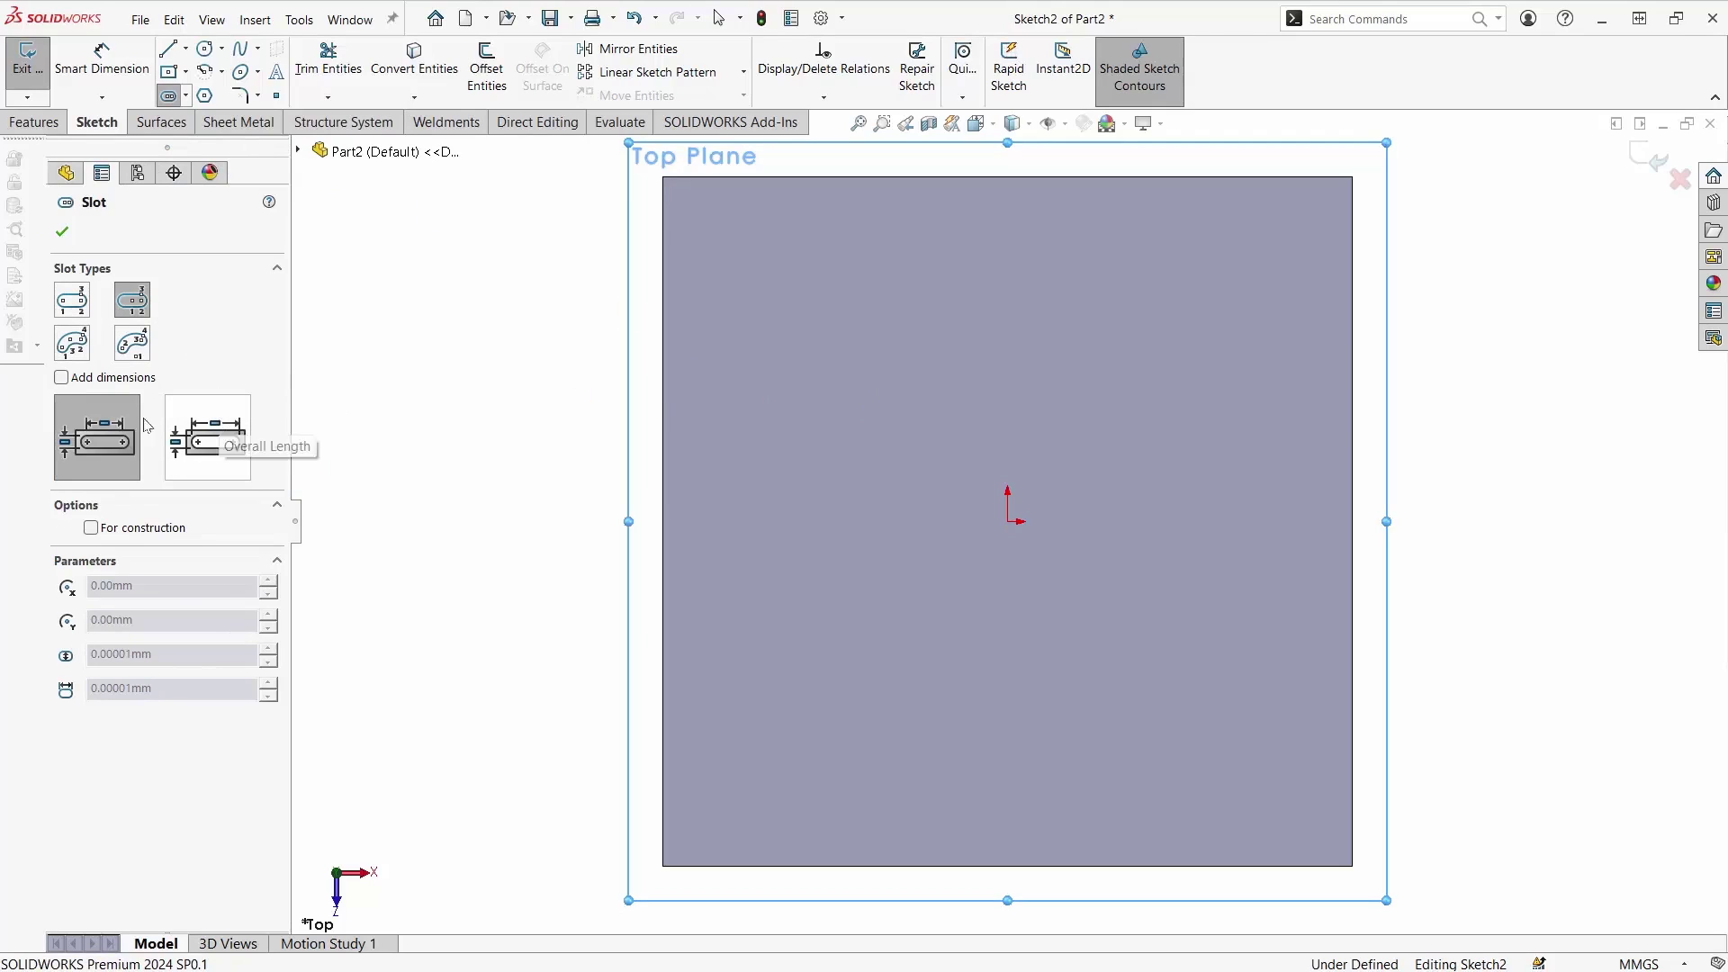
# Draw a horizontal straight slot centred on the origin.
pyautogui.click(1008, 521)
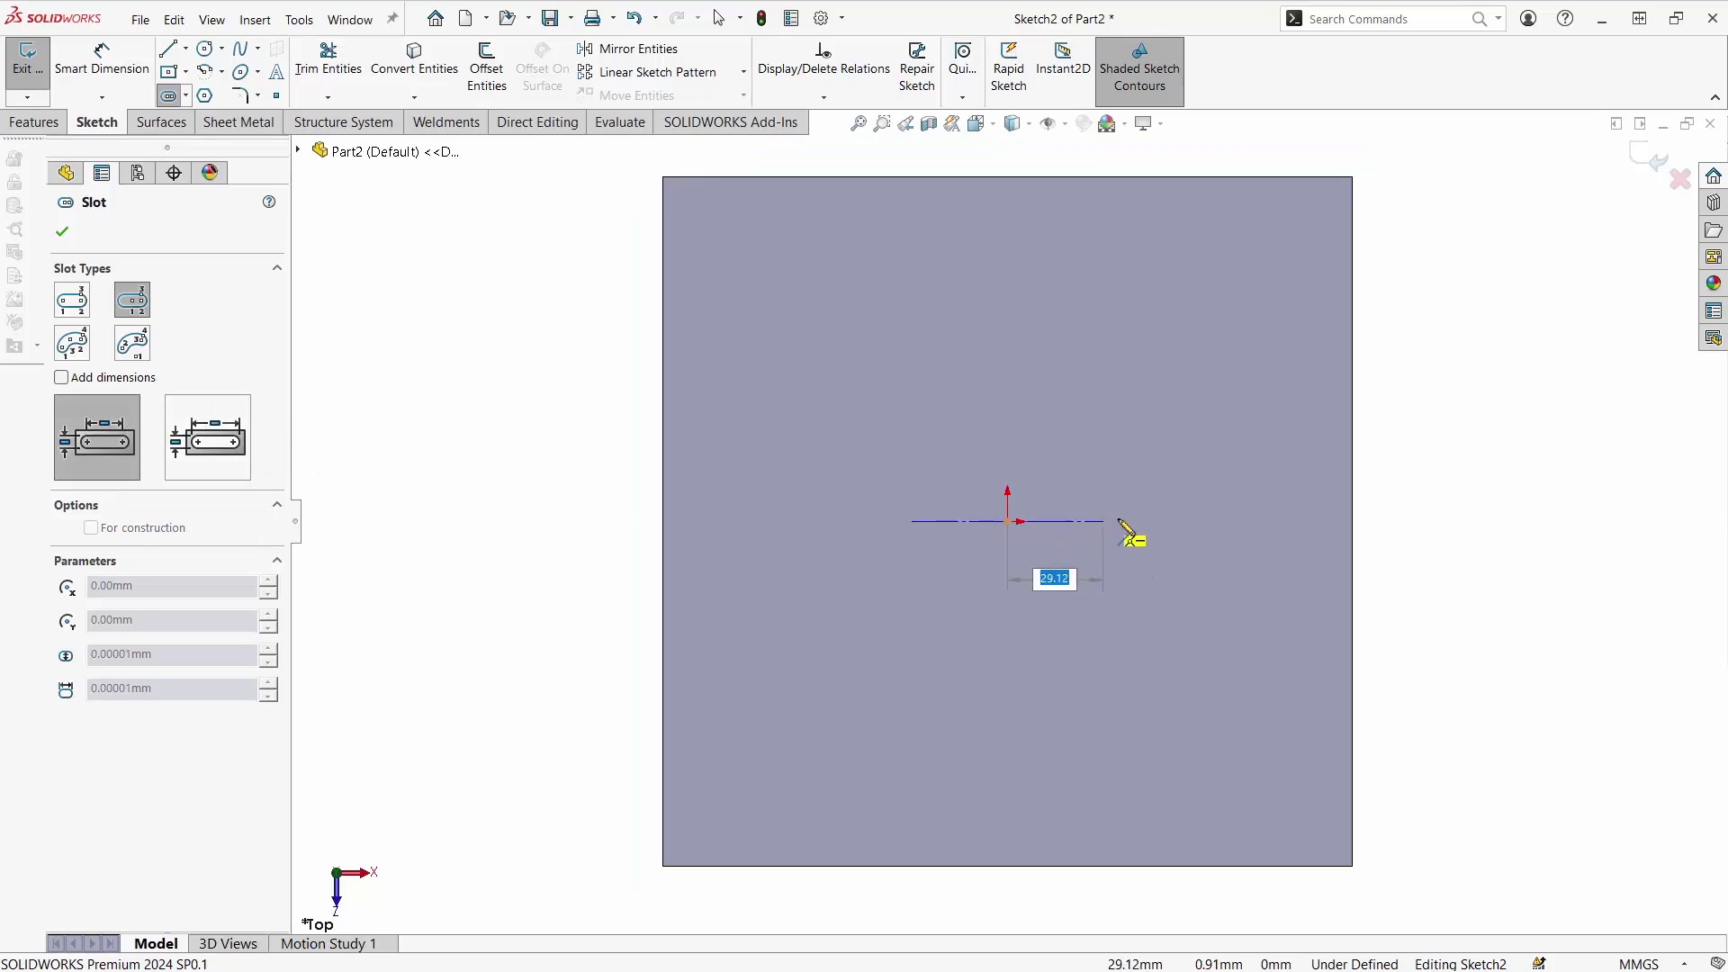
pyautogui.click(1179, 522)
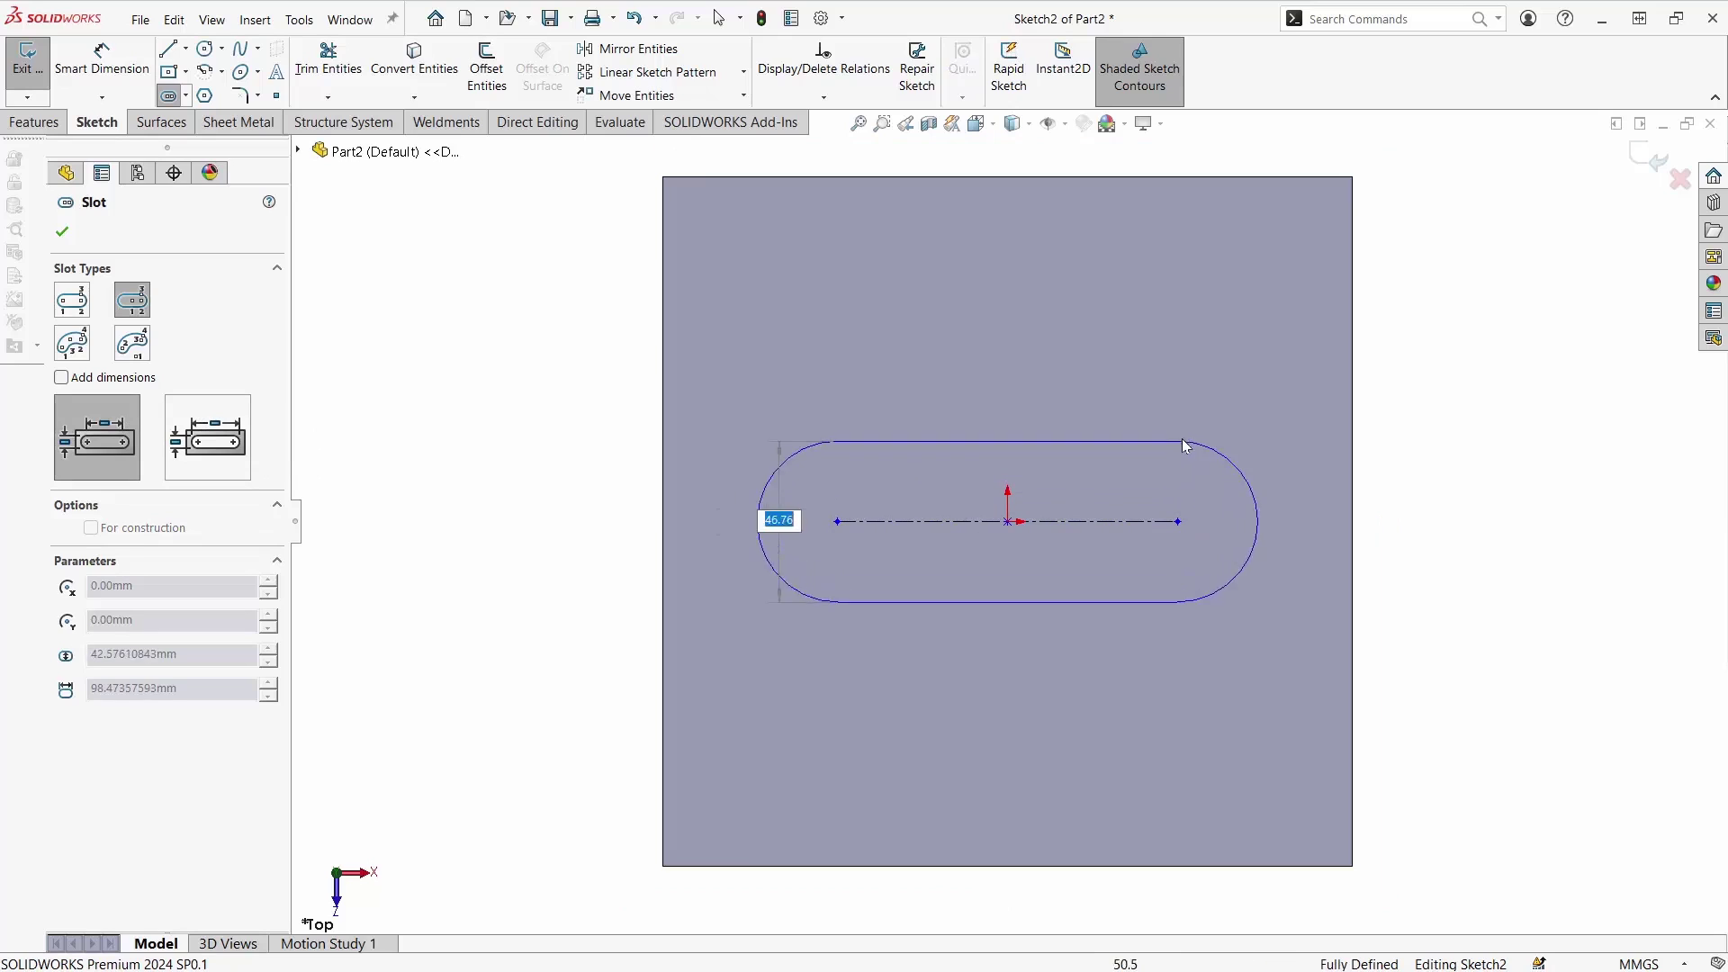
pyautogui.click(1190, 431)
pyautogui.press('Escape')
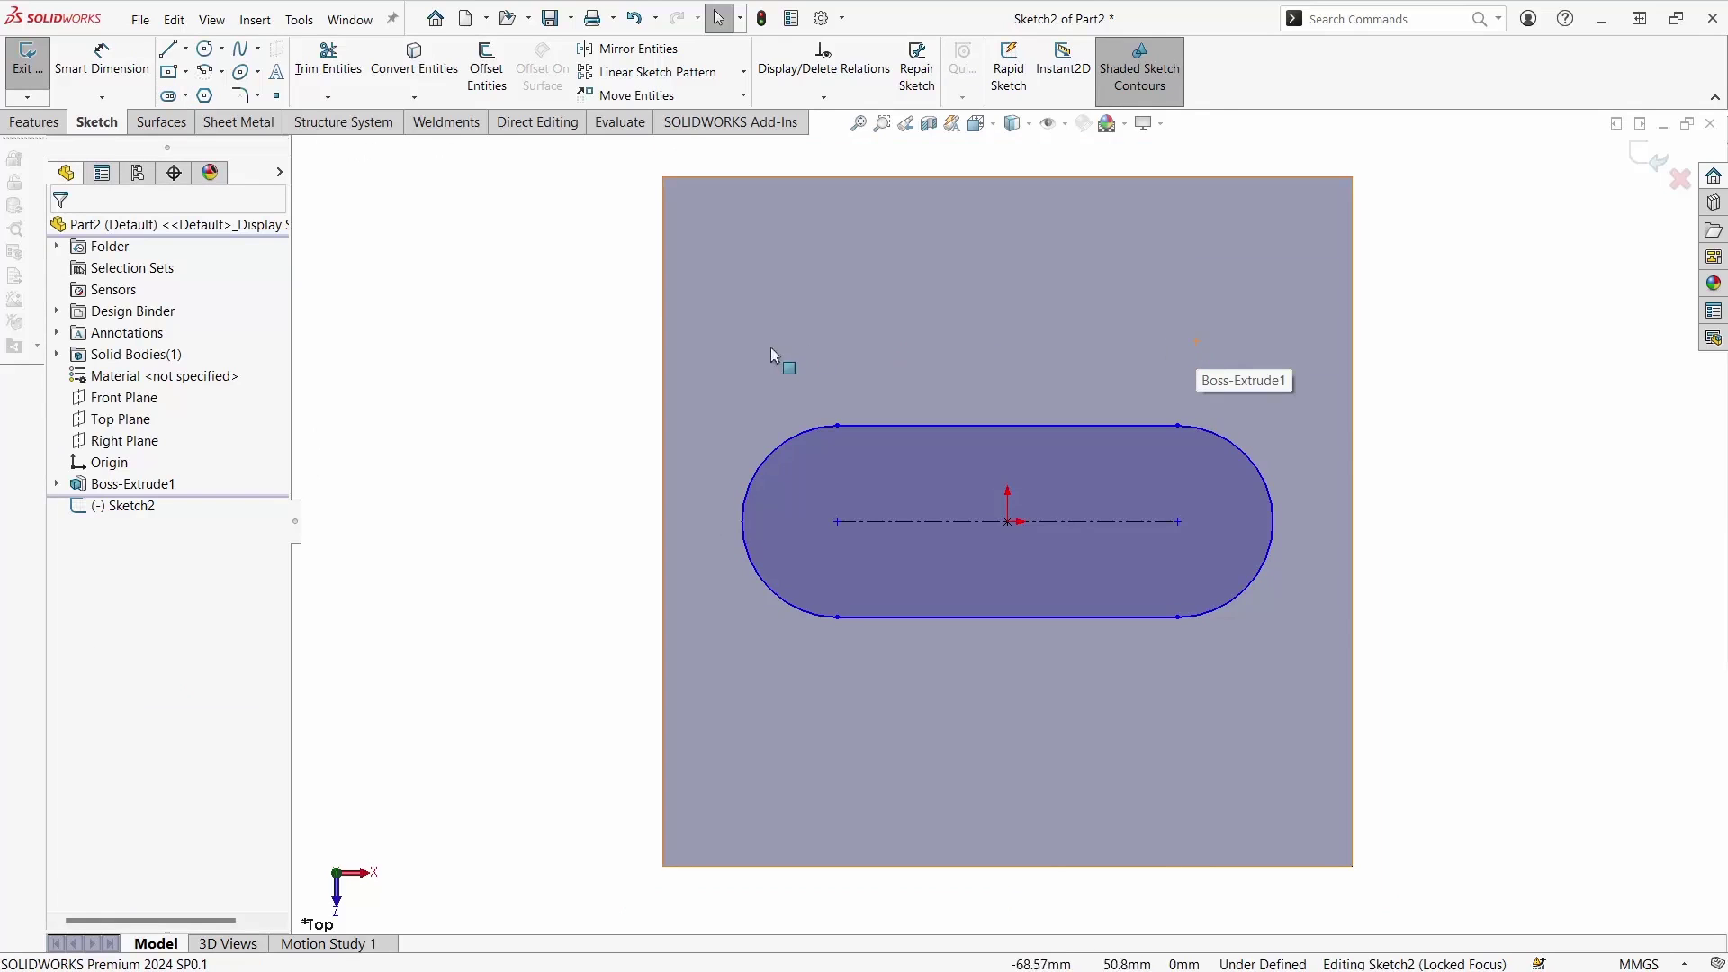
pyautogui.click(765, 459)
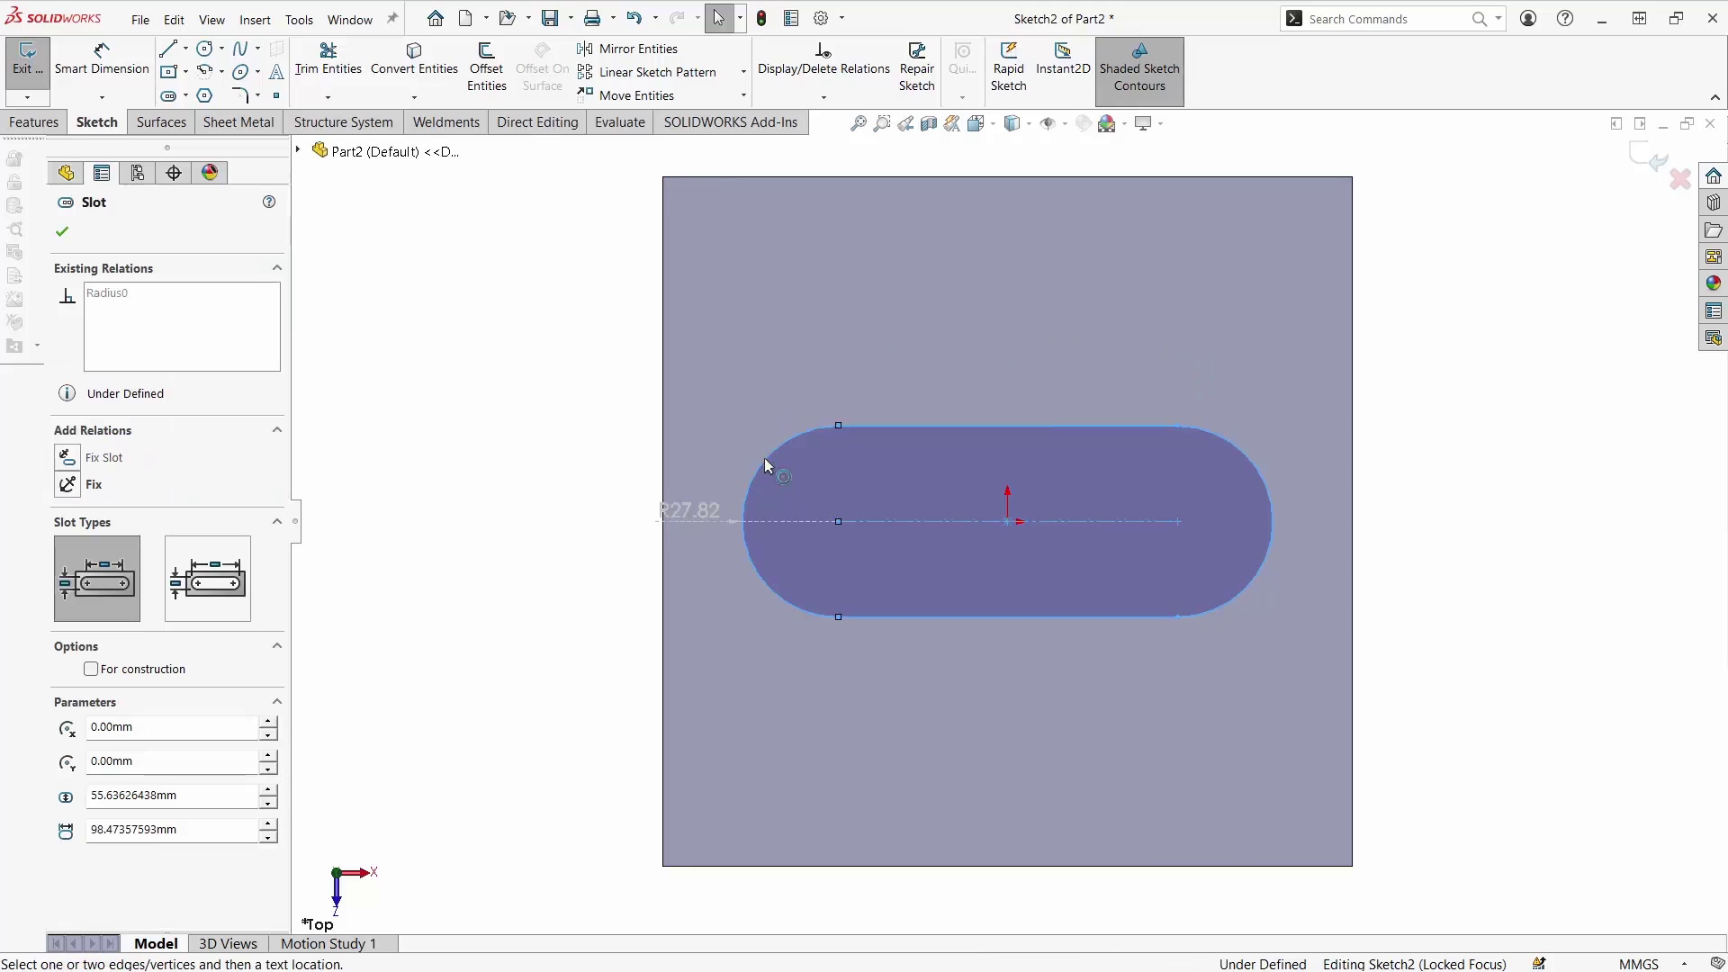
pyautogui.click(1216, 443)
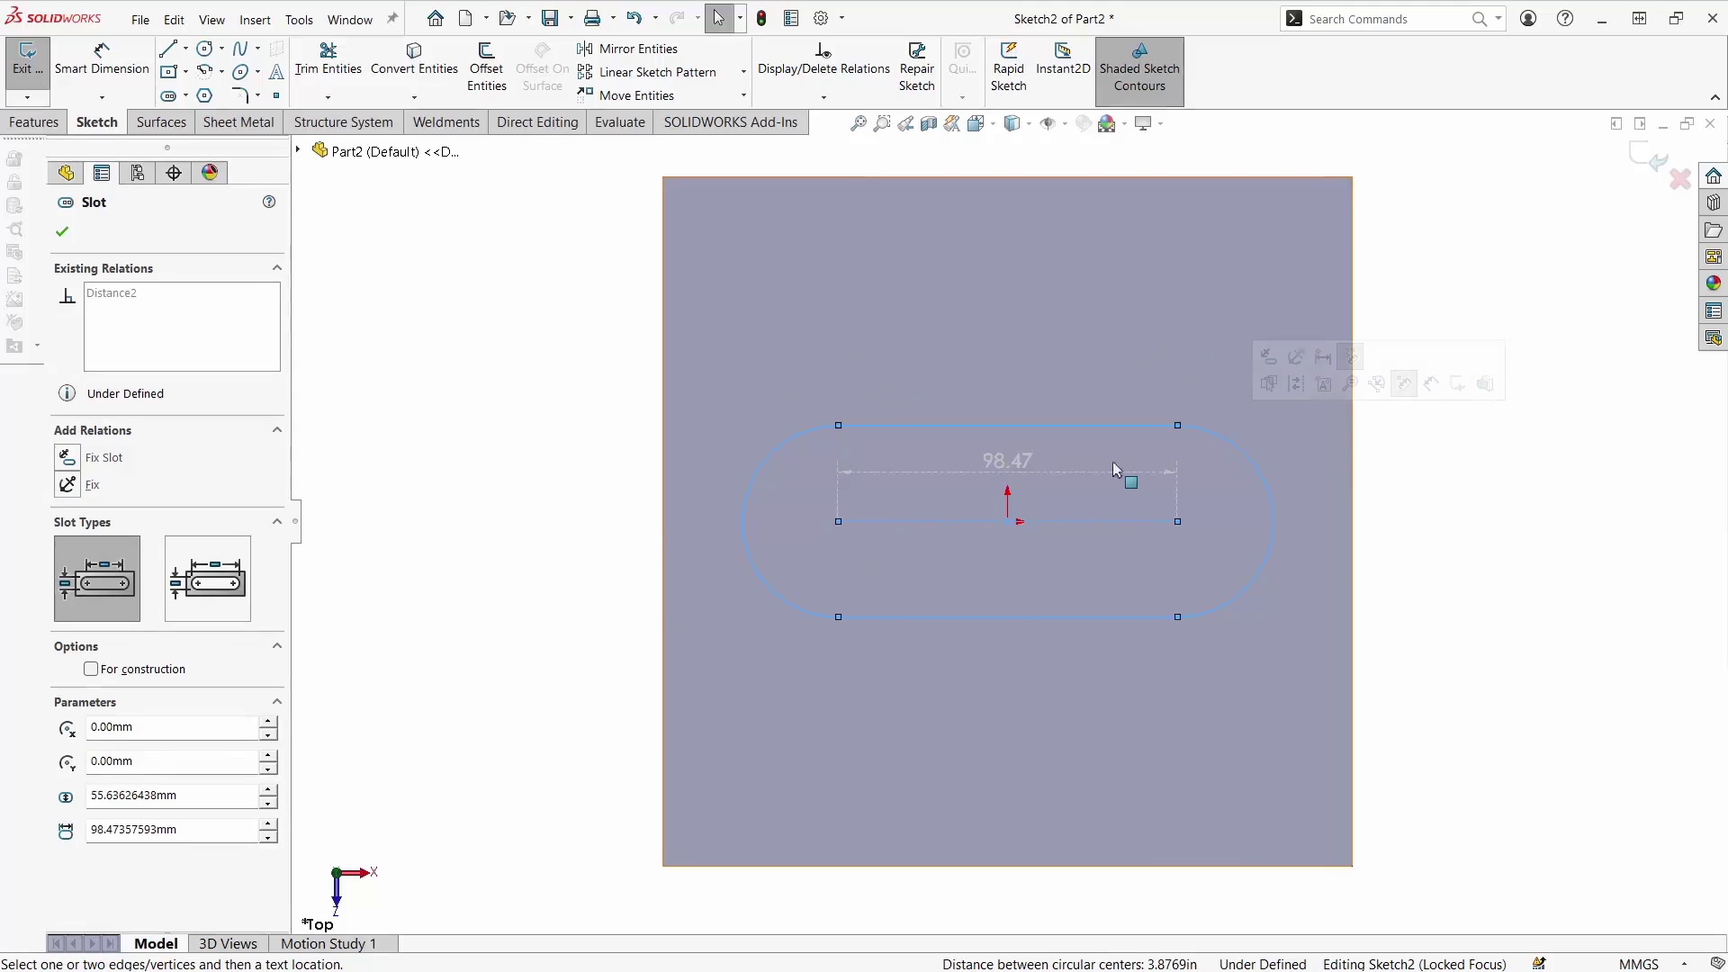
pyautogui.doubleClick(1010, 472)
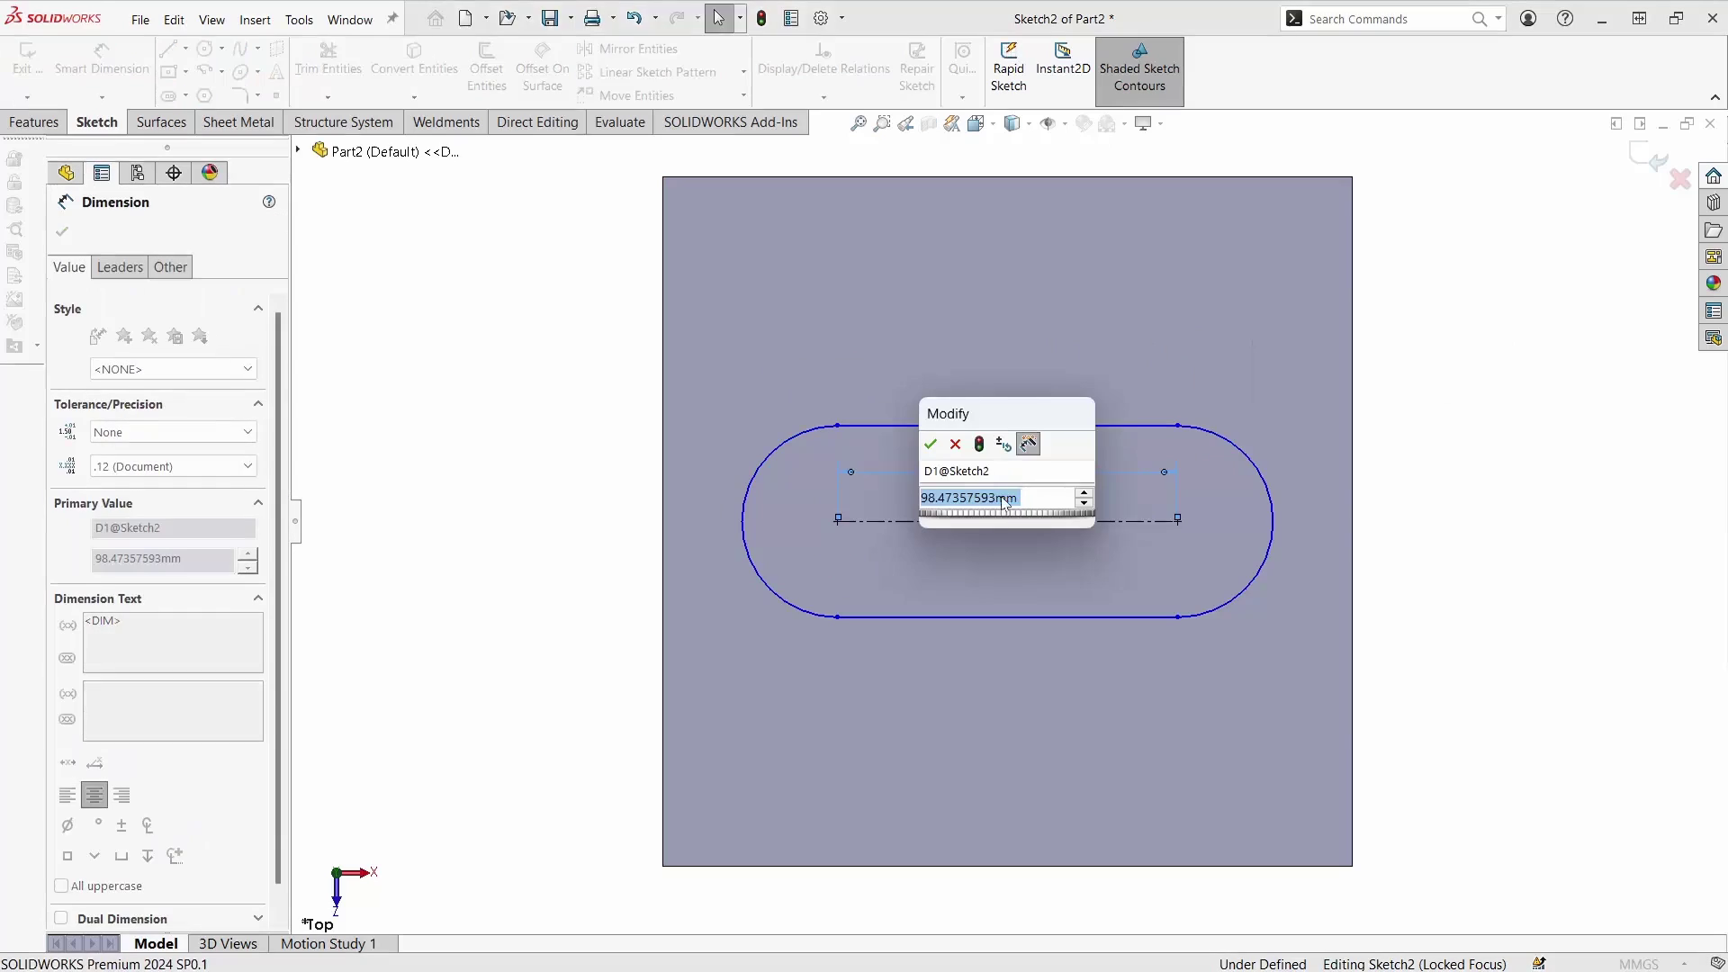
pyautogui.click(931, 444)
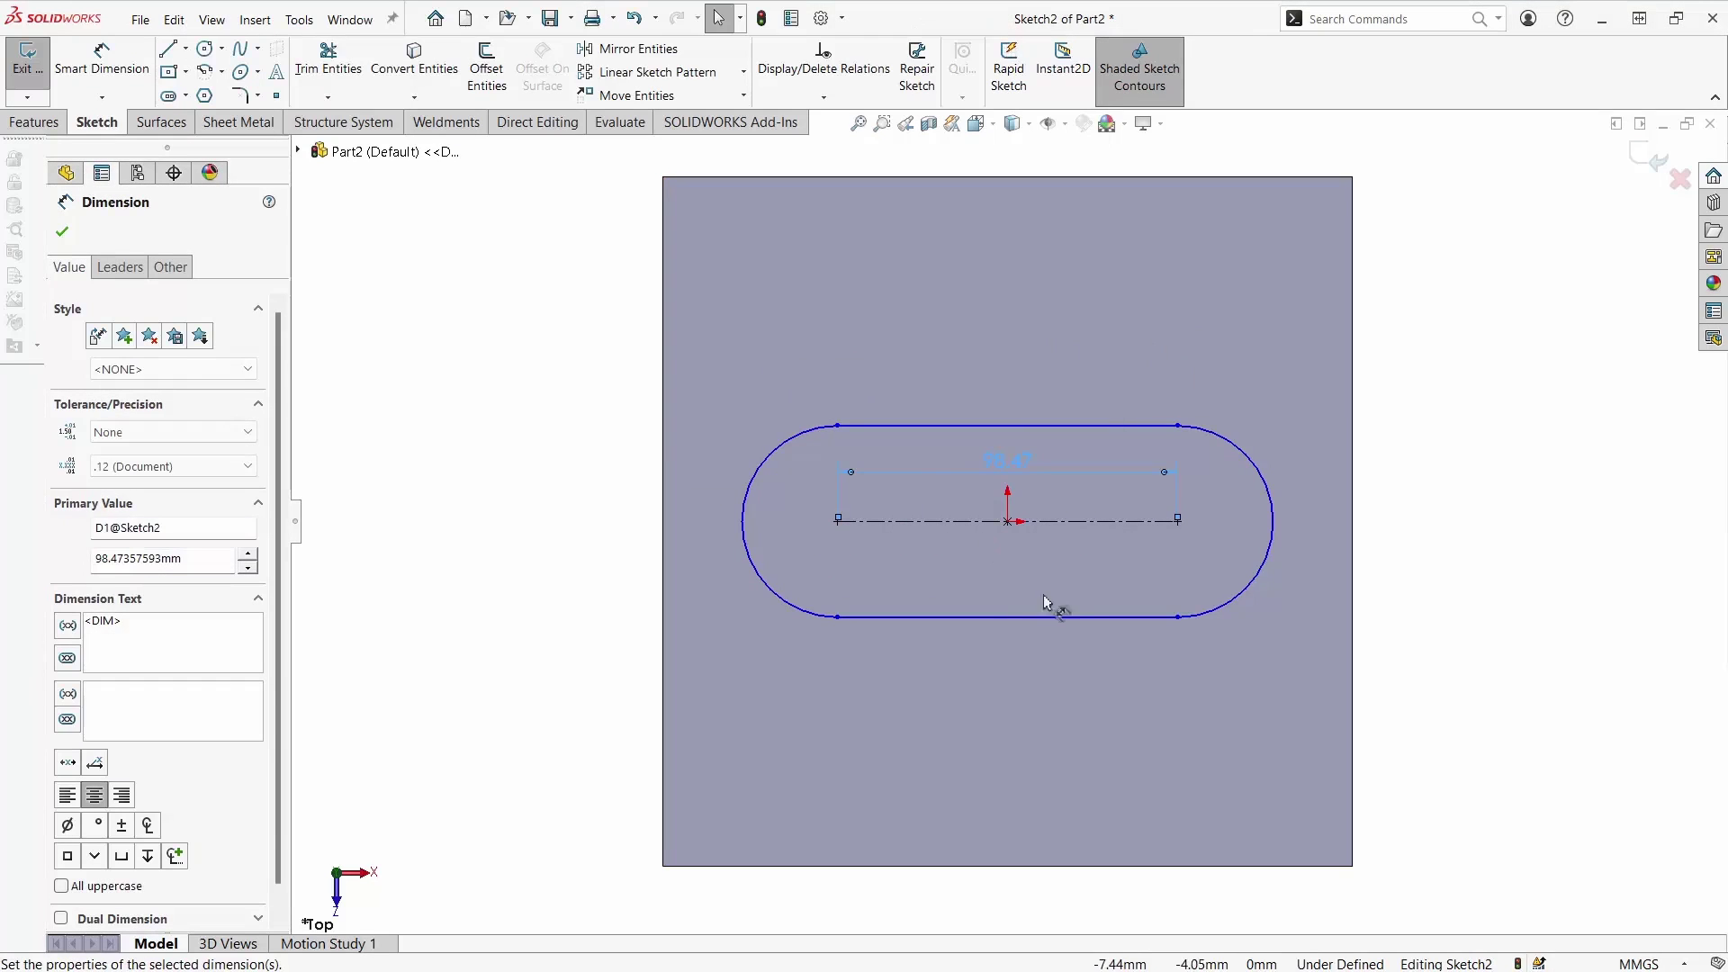
pyautogui.rightClick(1024, 693)
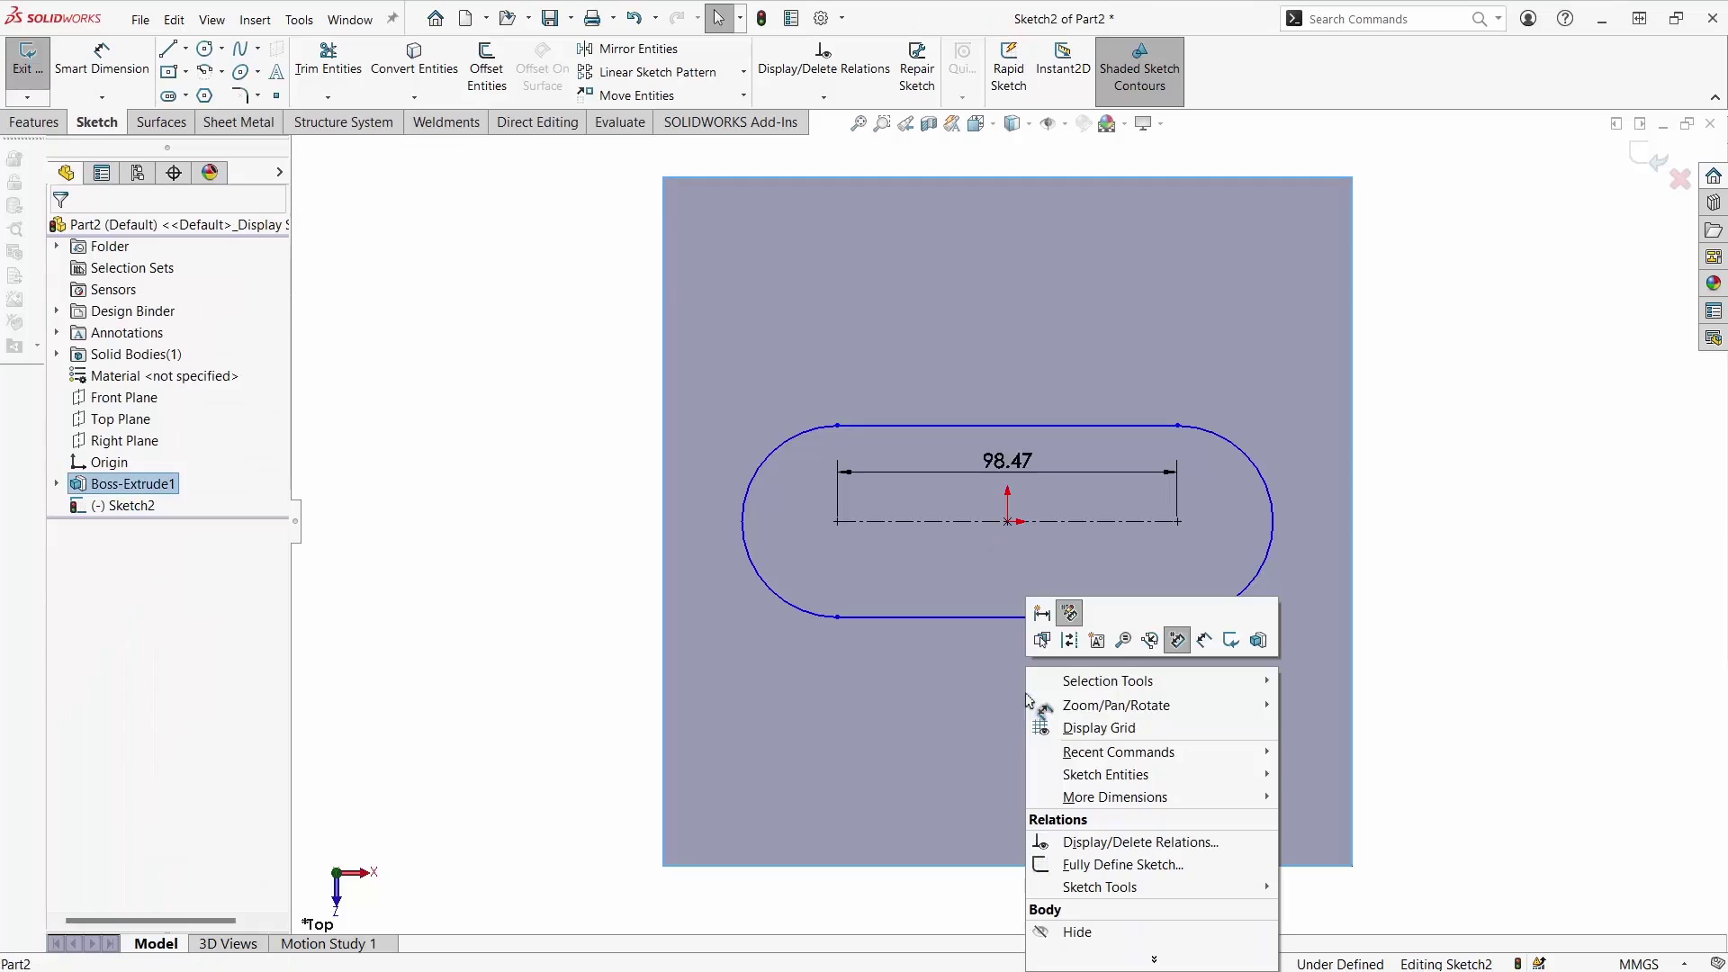
pyautogui.click(970, 717)
pyautogui.hotkey('ctrl', 'z')
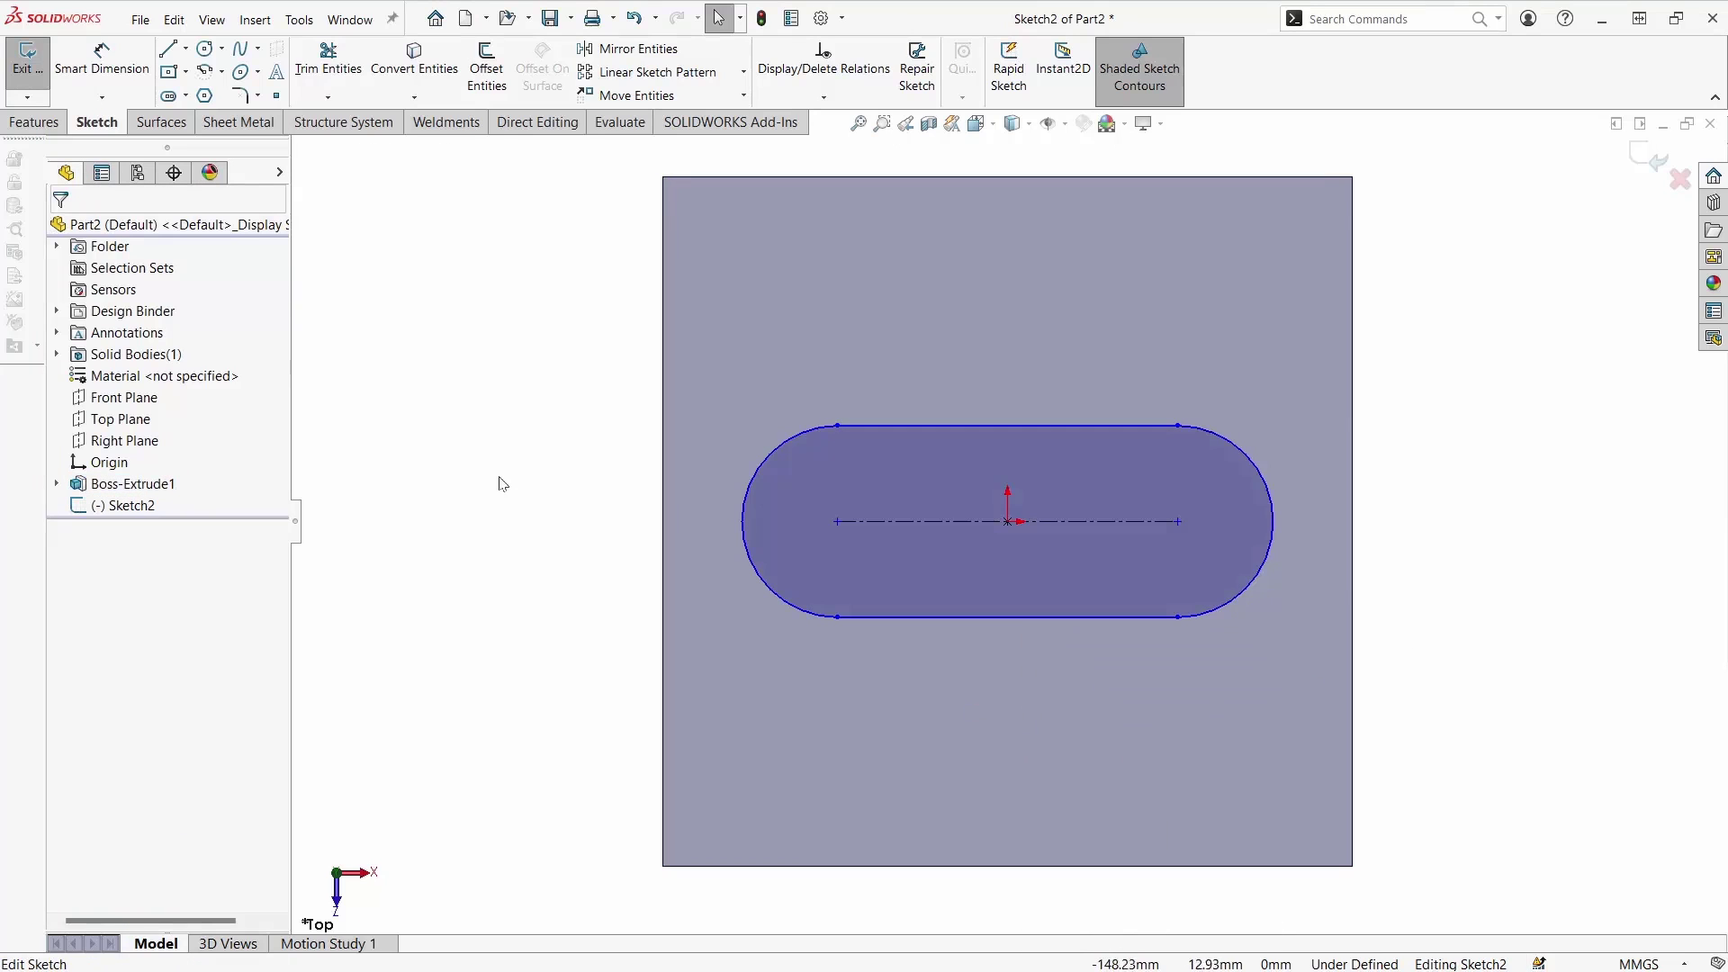
# Dimension the slot's overall length between its two end arcs as 155 mm.
pyautogui.click(102, 61)
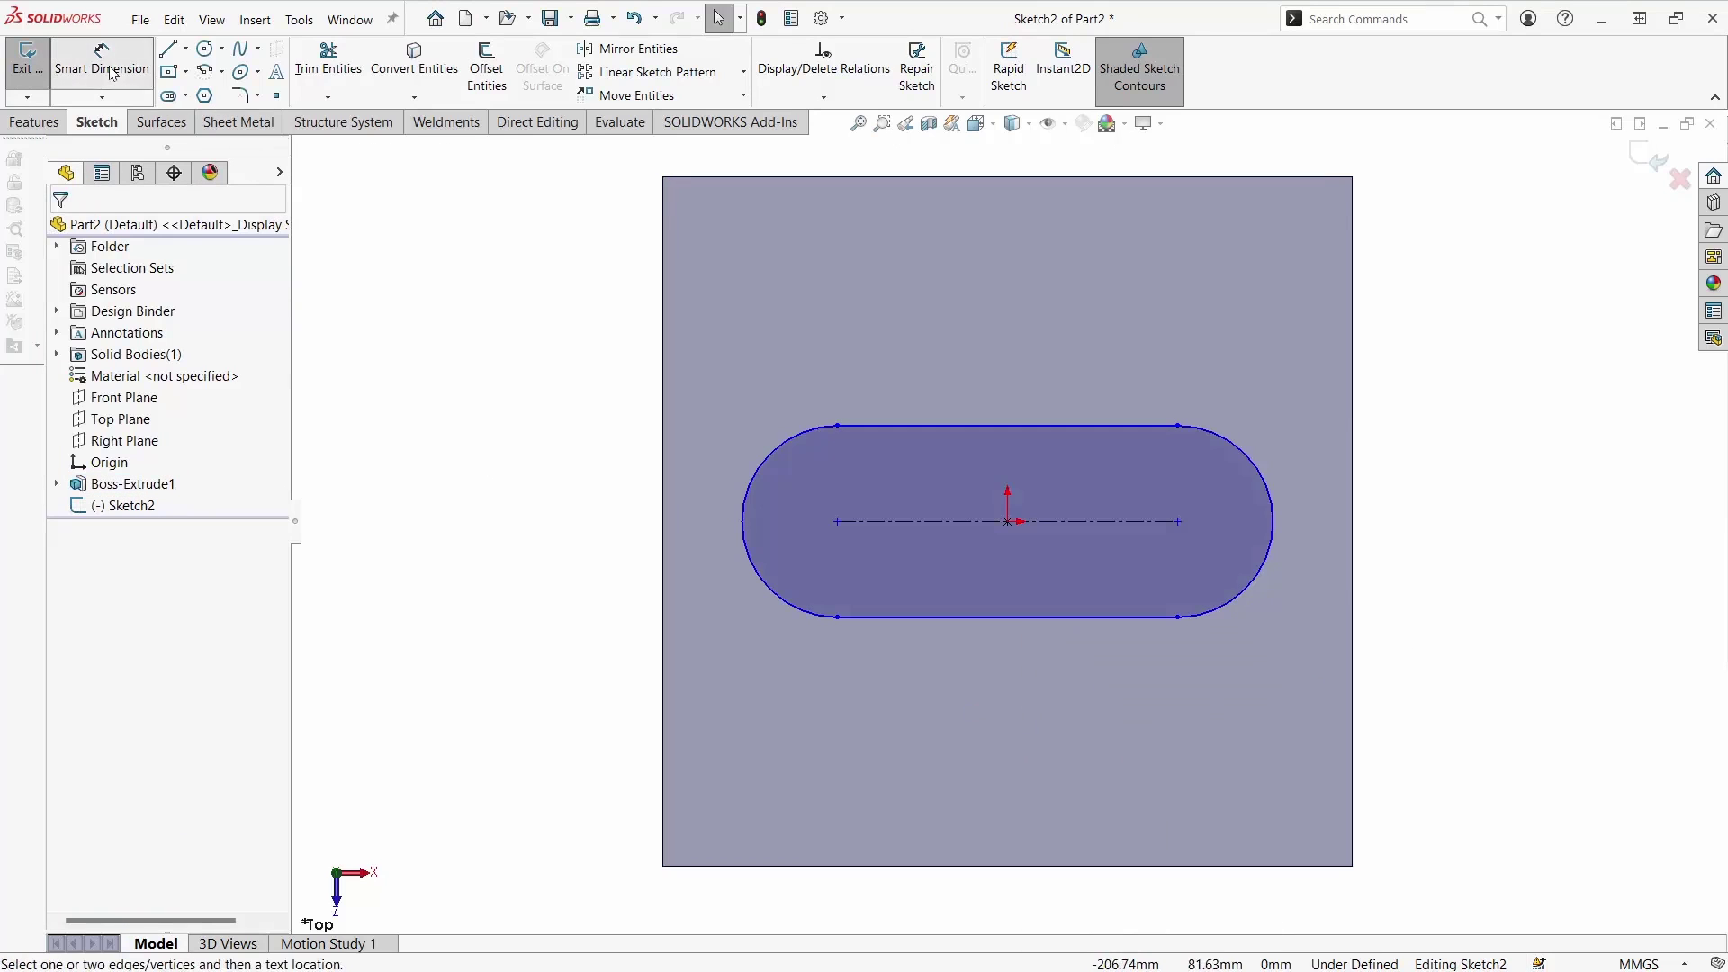
pyautogui.click(753, 494)
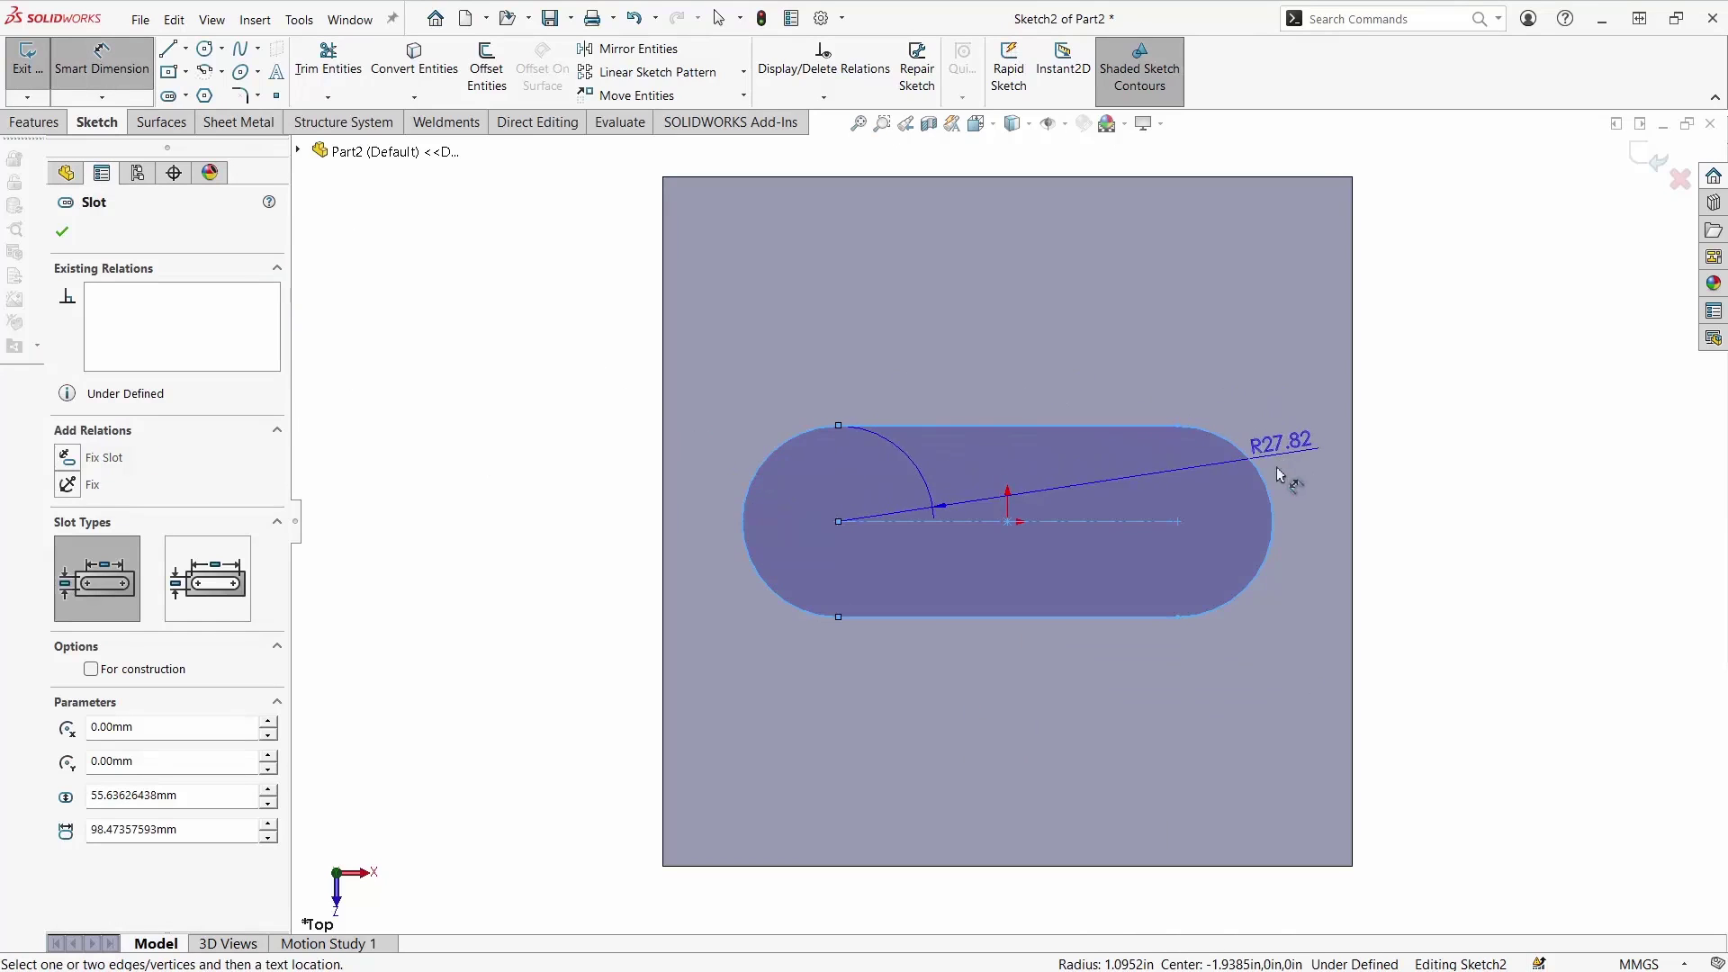
pyautogui.click(1269, 493)
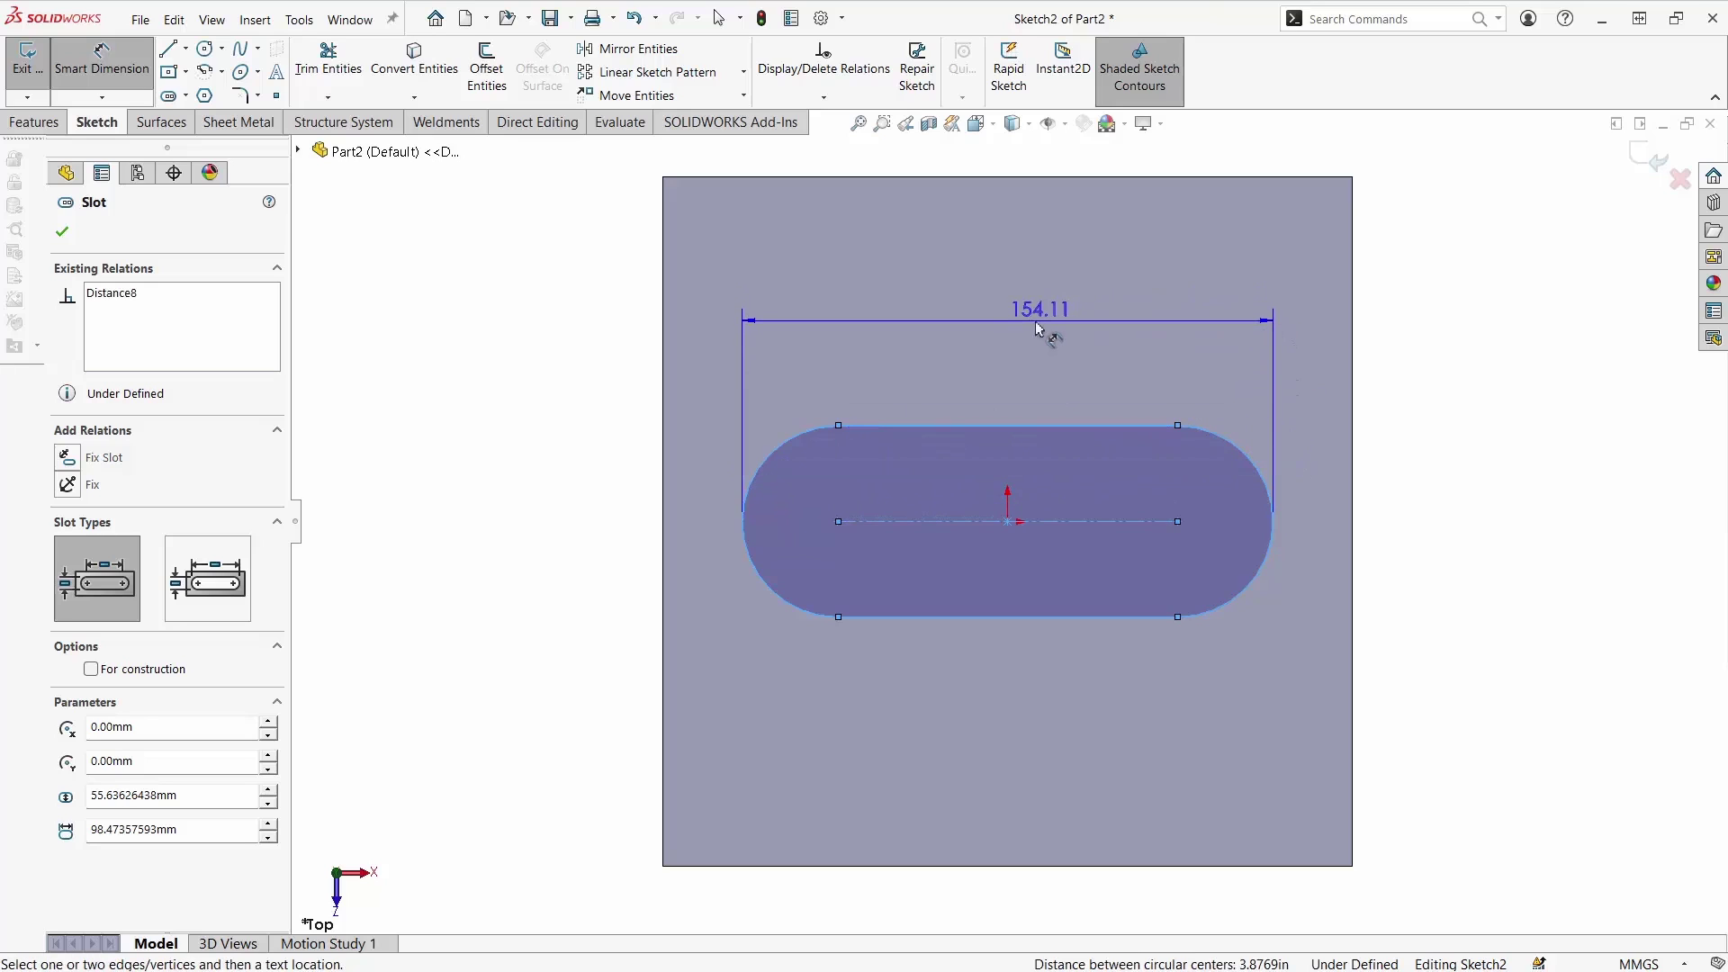
pyautogui.click(1017, 333)
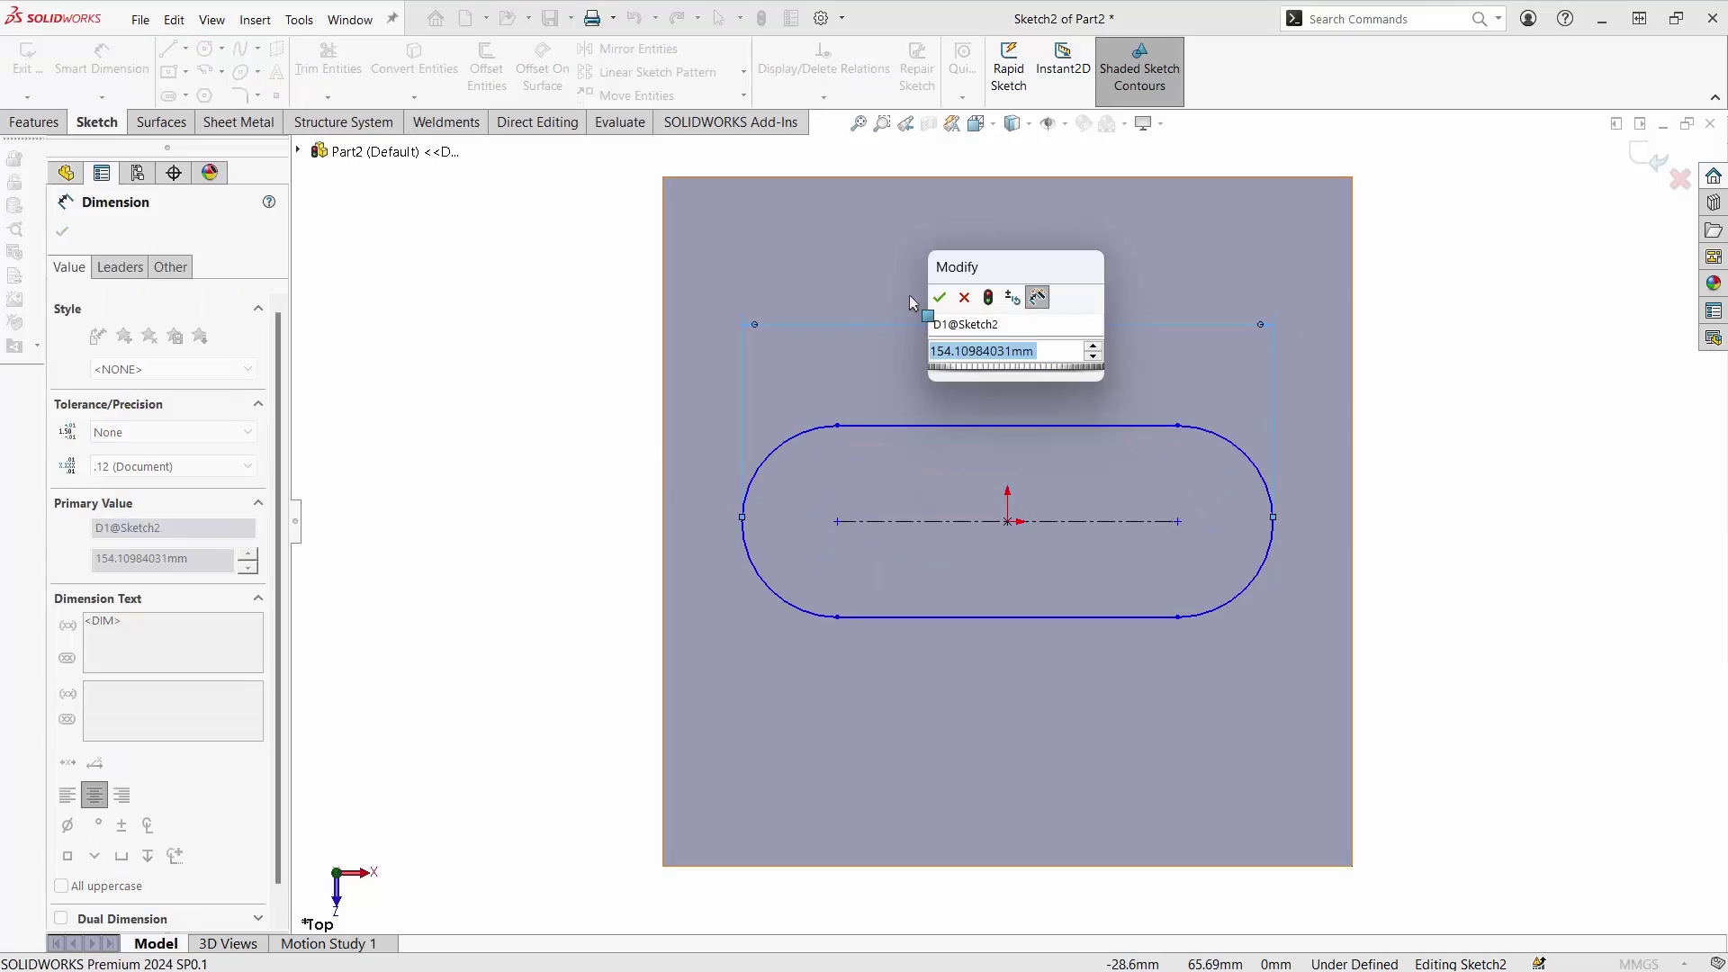
pyautogui.write('155')
pyautogui.click(940, 298)
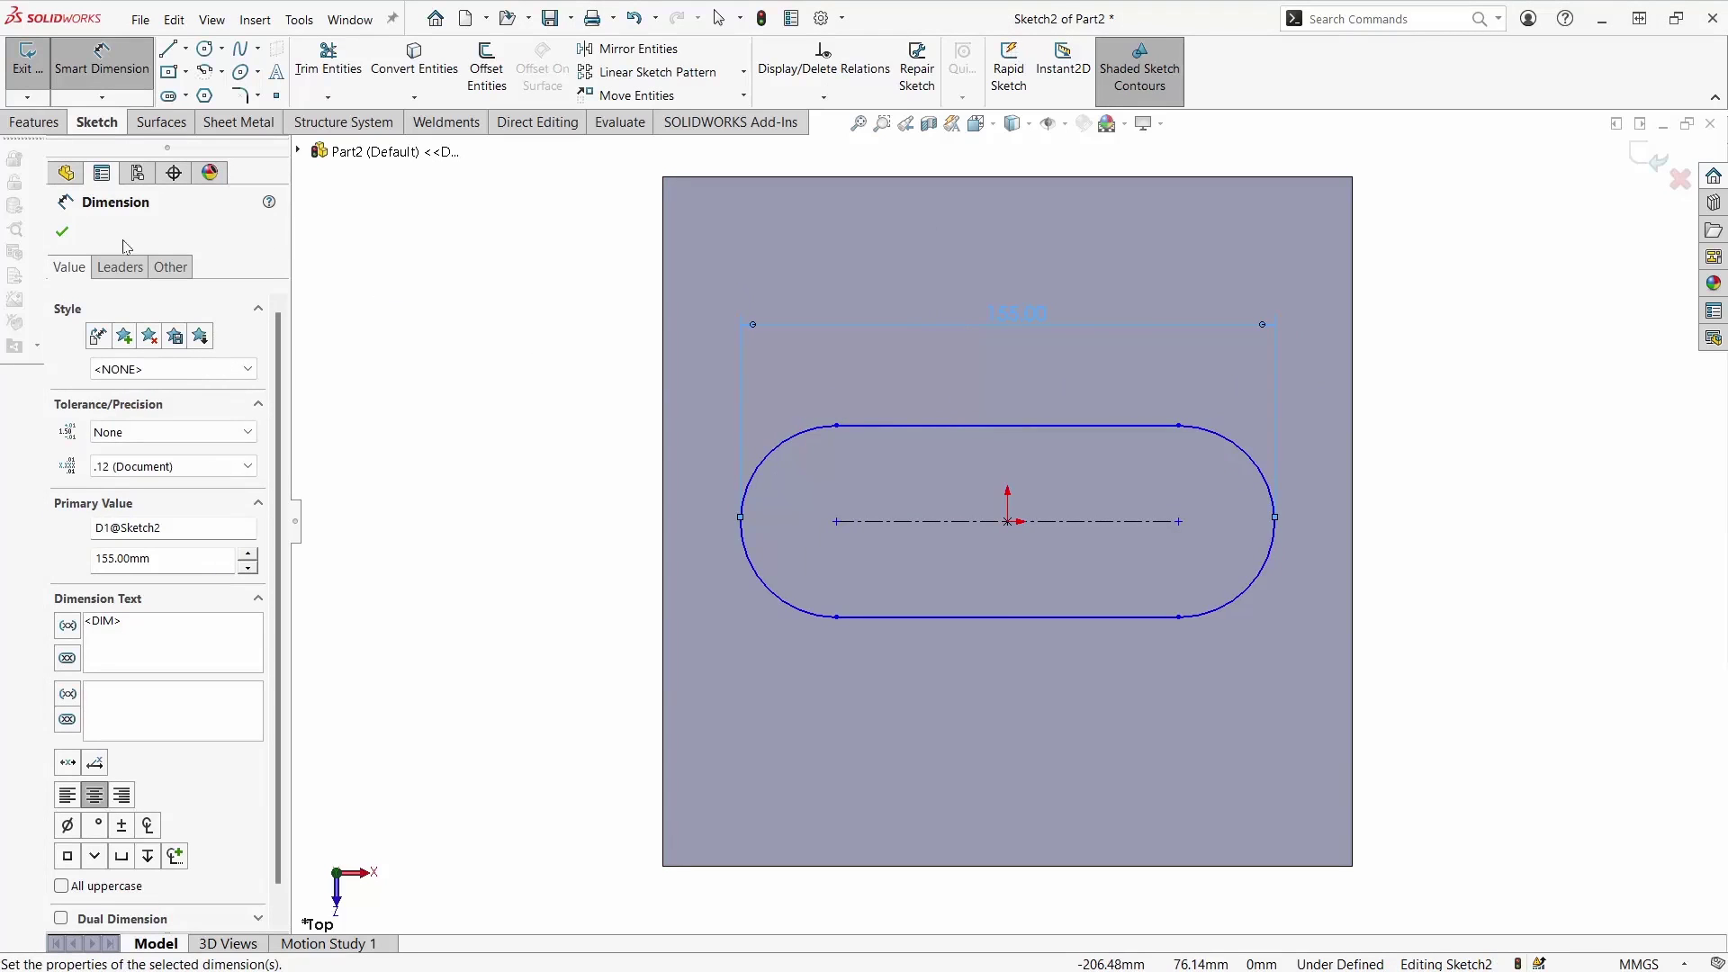
# Set both arc conditions of the 155 mm dimension to Max, the outer edges.
pyautogui.click(120, 267)
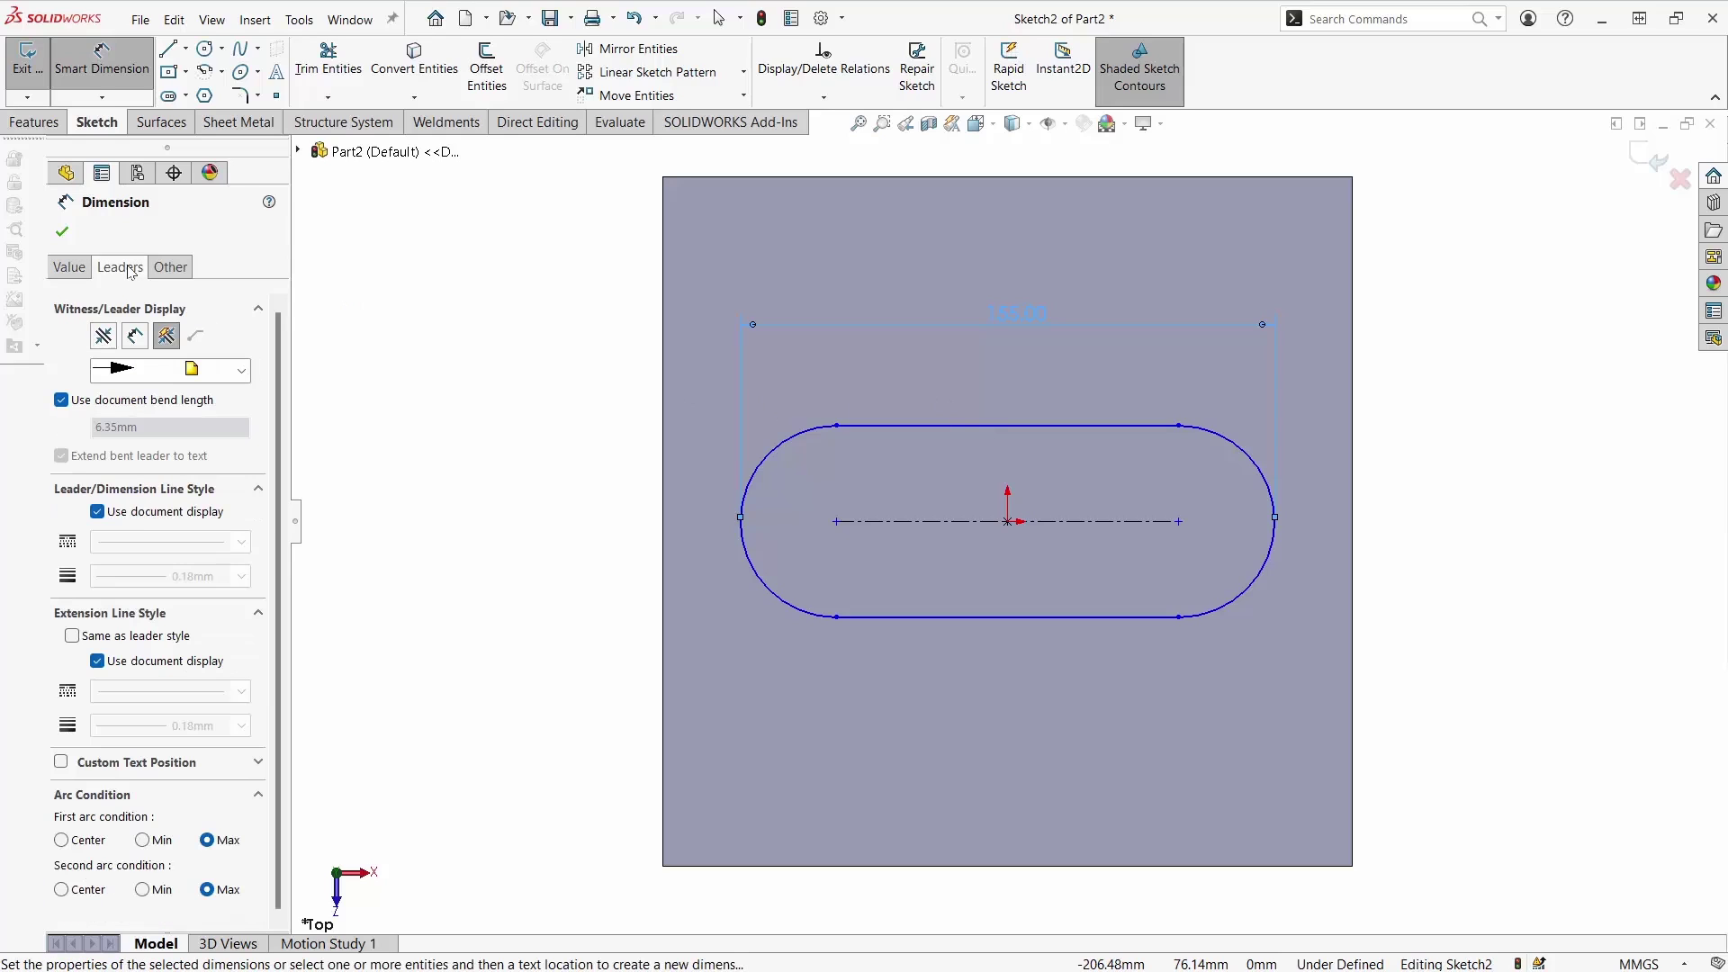
pyautogui.click(62, 841)
pyautogui.click(207, 839)
pyautogui.click(63, 890)
pyautogui.click(209, 890)
pyautogui.click(144, 890)
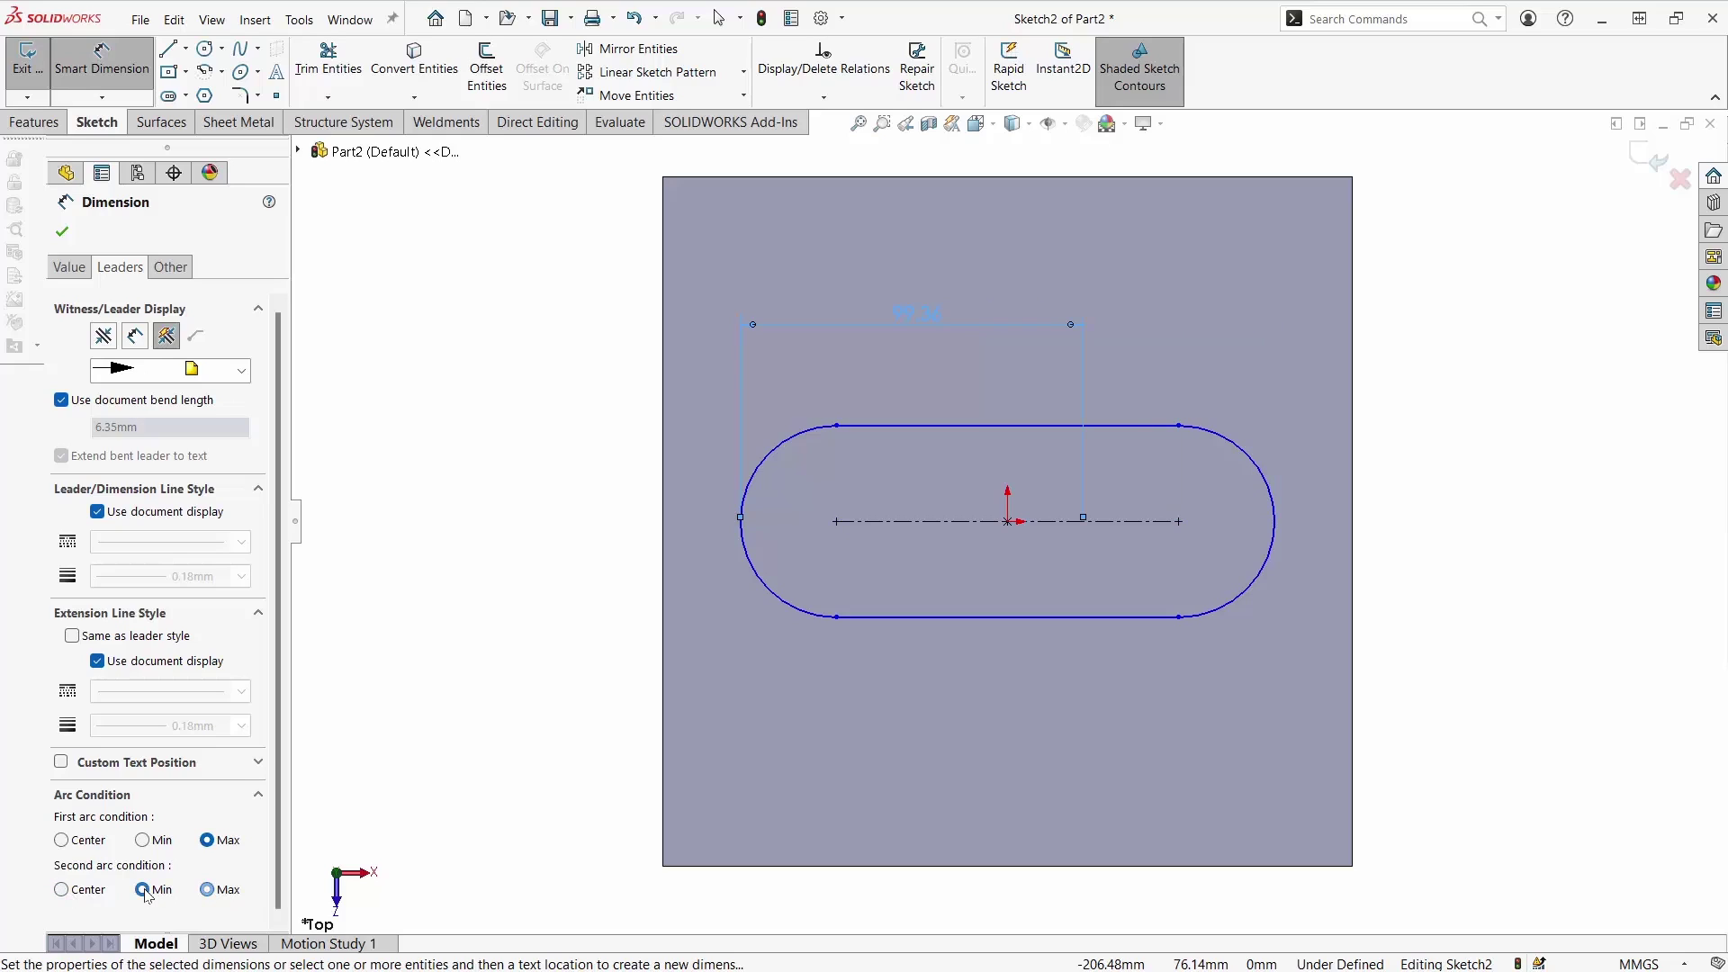
pyautogui.click(144, 841)
pyautogui.click(208, 841)
pyautogui.click(207, 890)
pyautogui.click(62, 231)
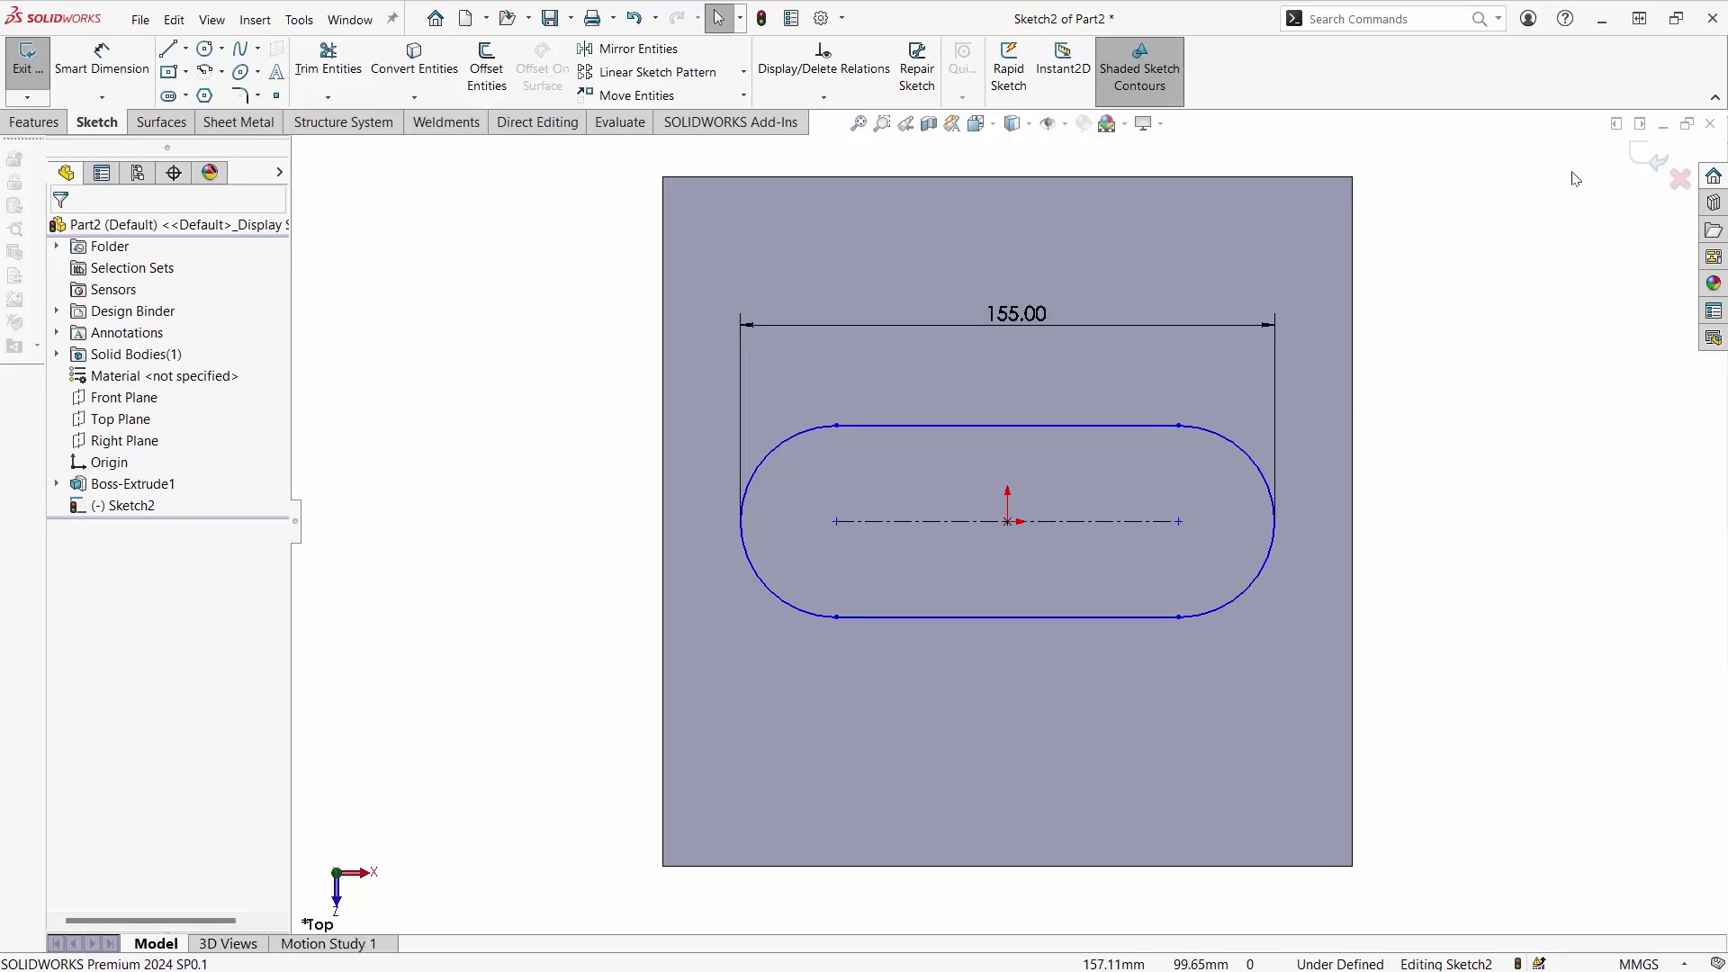
# Exit the sketch, cut the slot into the block with Instant3D in isometric, then undo.
pyautogui.click(1640, 165)
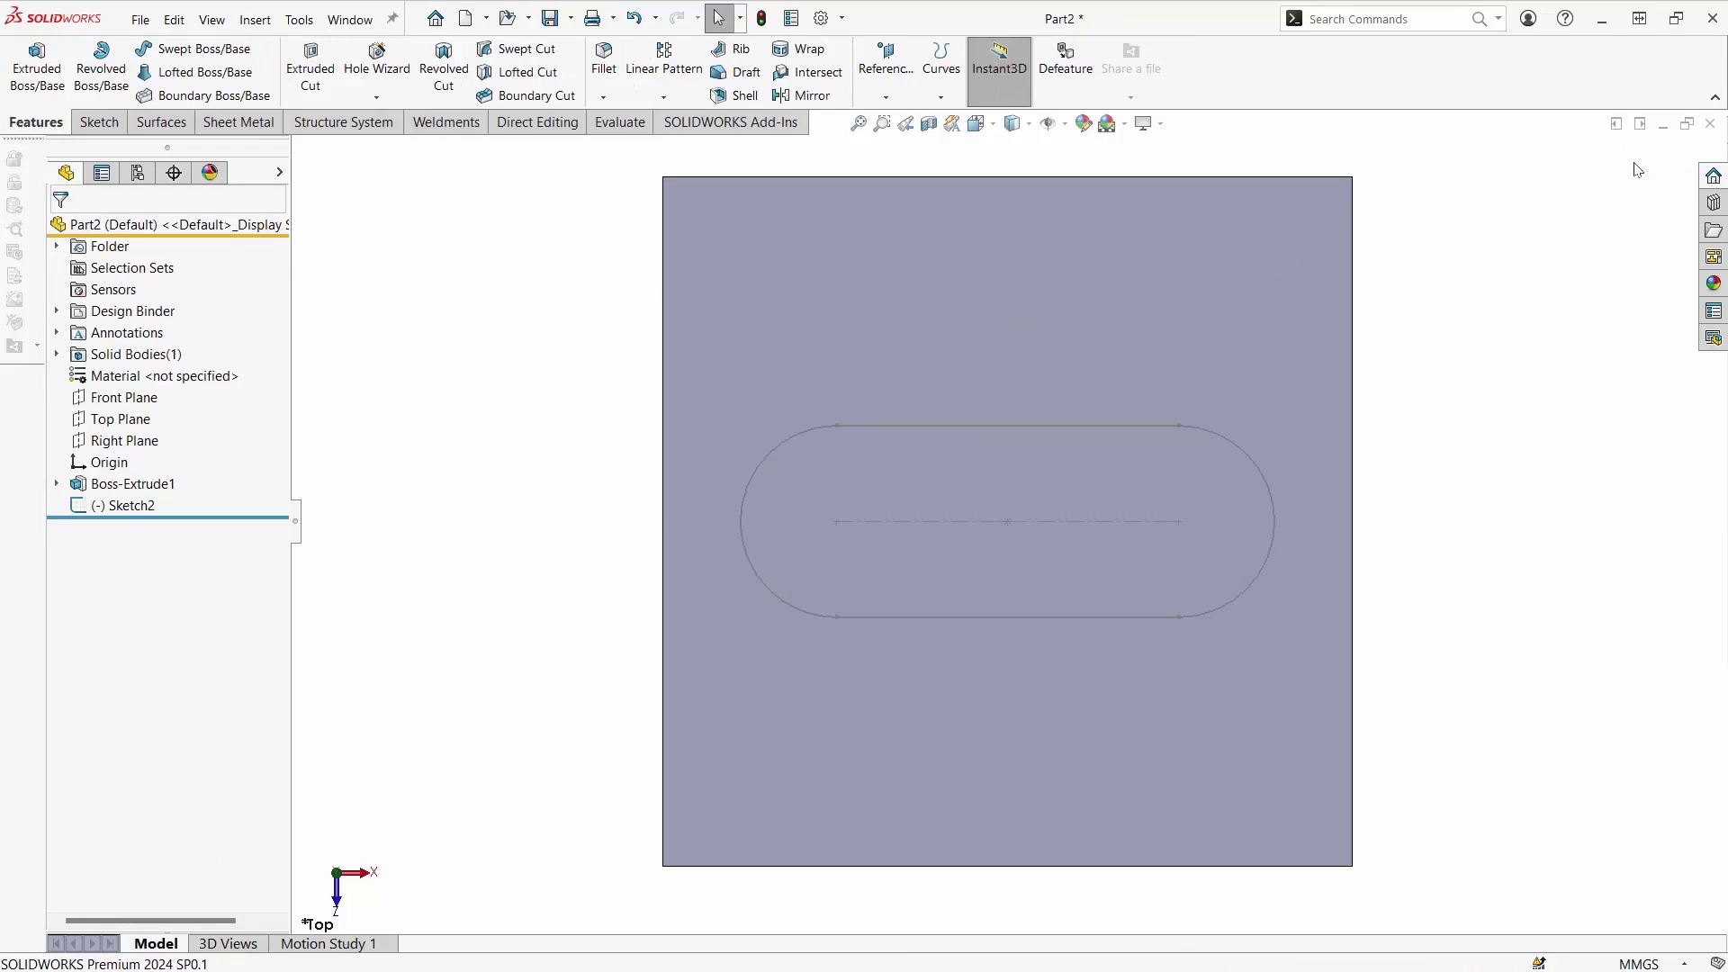
pyautogui.hotkey('ctrl', '7')
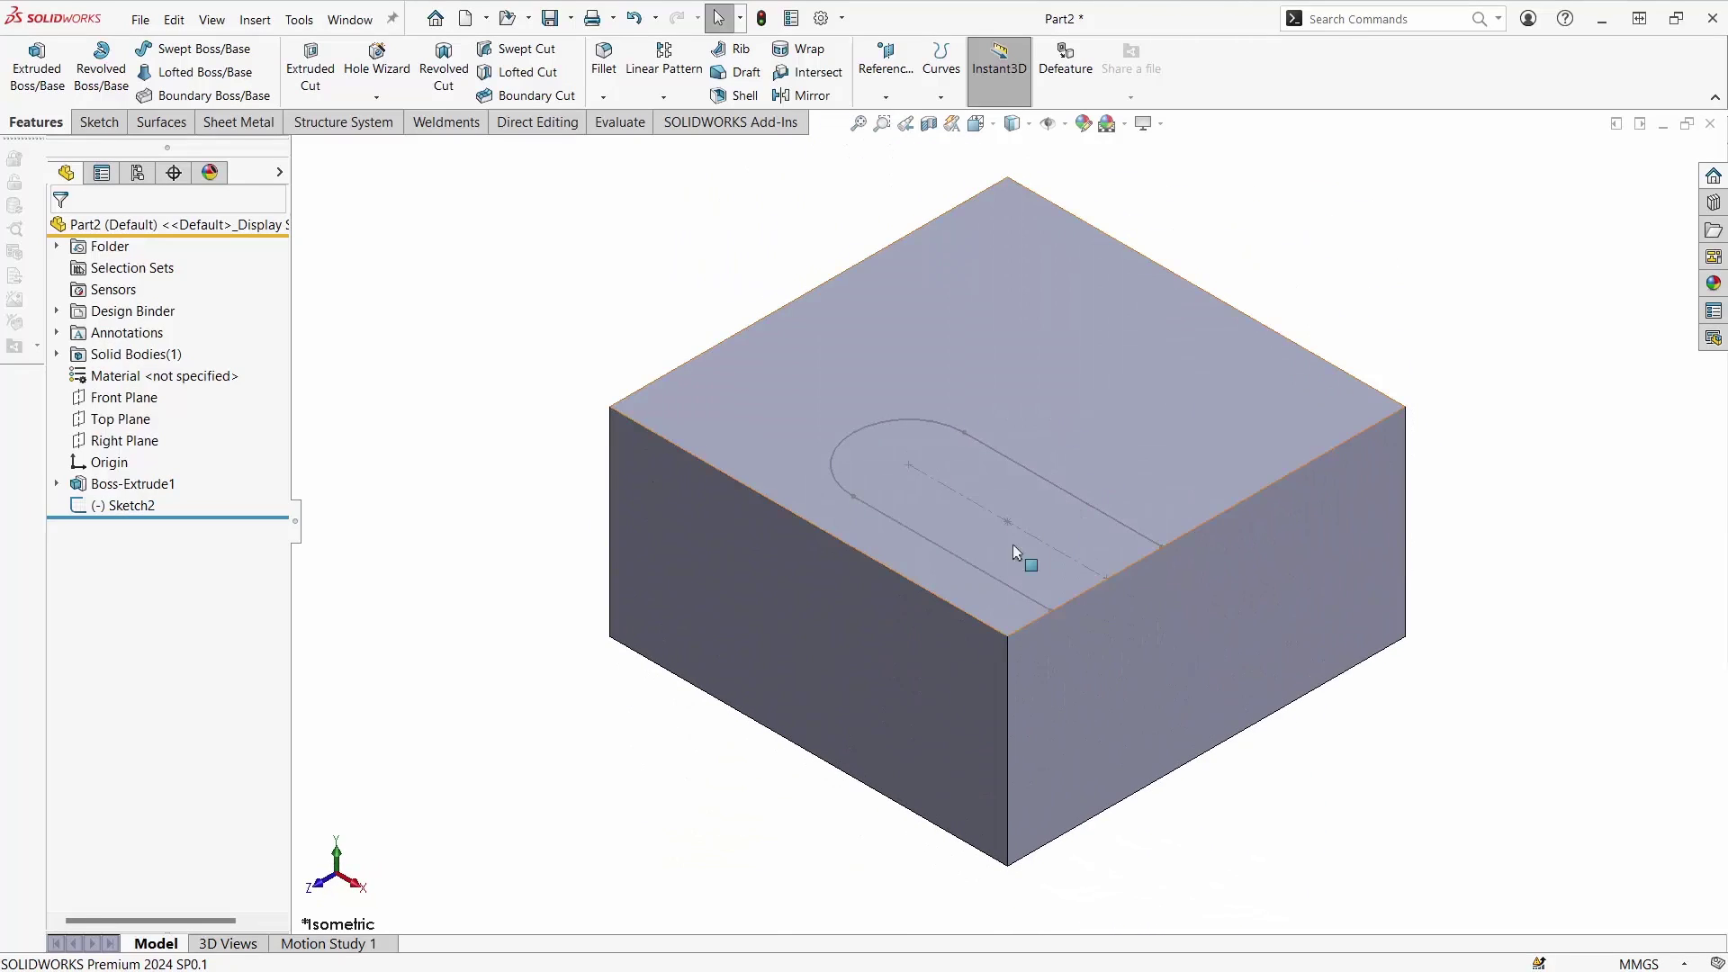
pyautogui.click(966, 565)
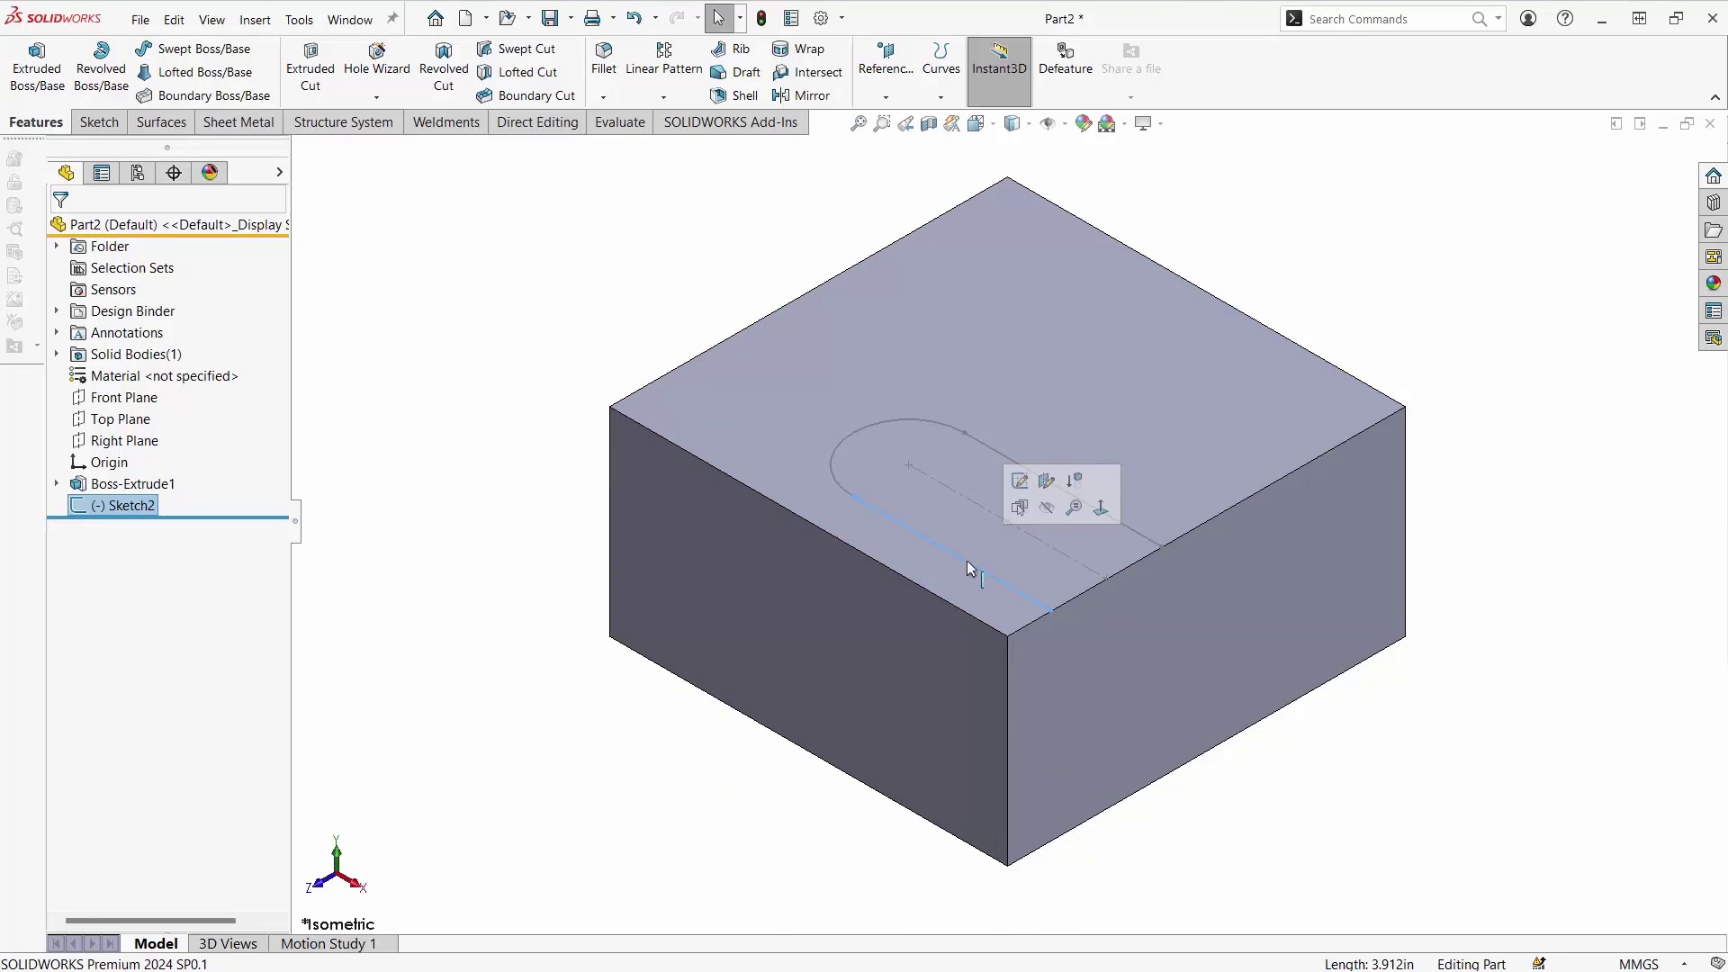
pyautogui.click(967, 559)
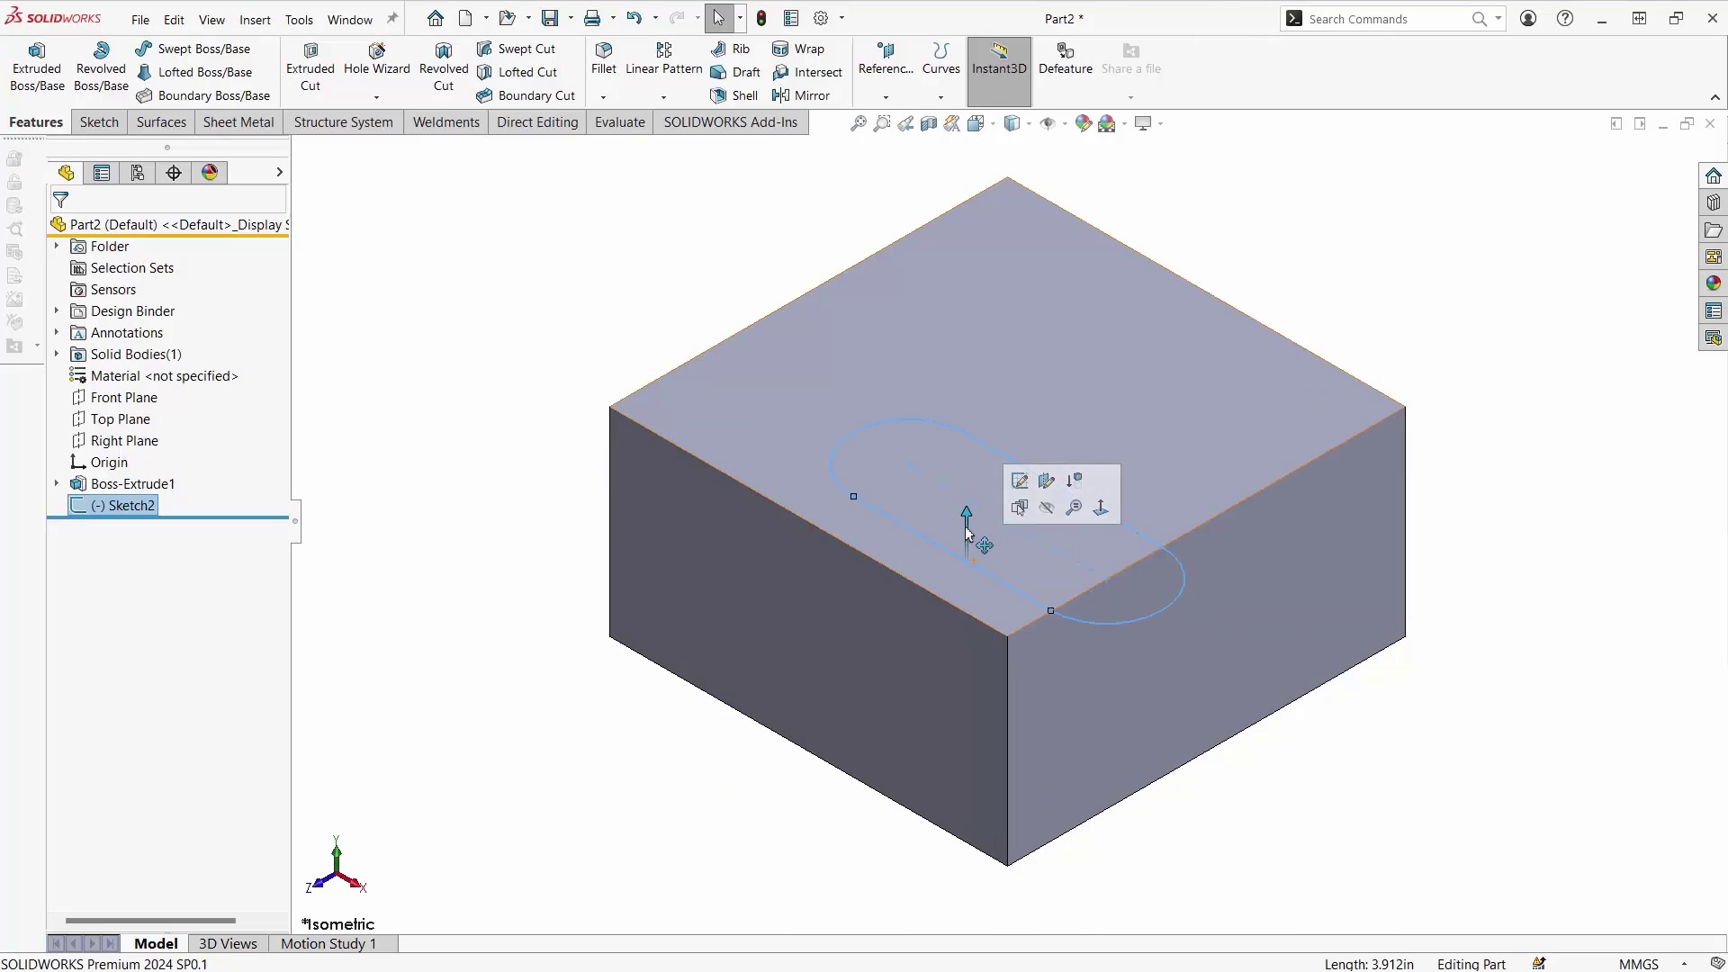
pyautogui.moveTo(967, 533)
pyautogui.mouseDown()
pyautogui.moveTo(964, 450)
pyautogui.moveTo(1003, 378)
pyautogui.moveTo(1001, 429)
pyautogui.mouseUp()
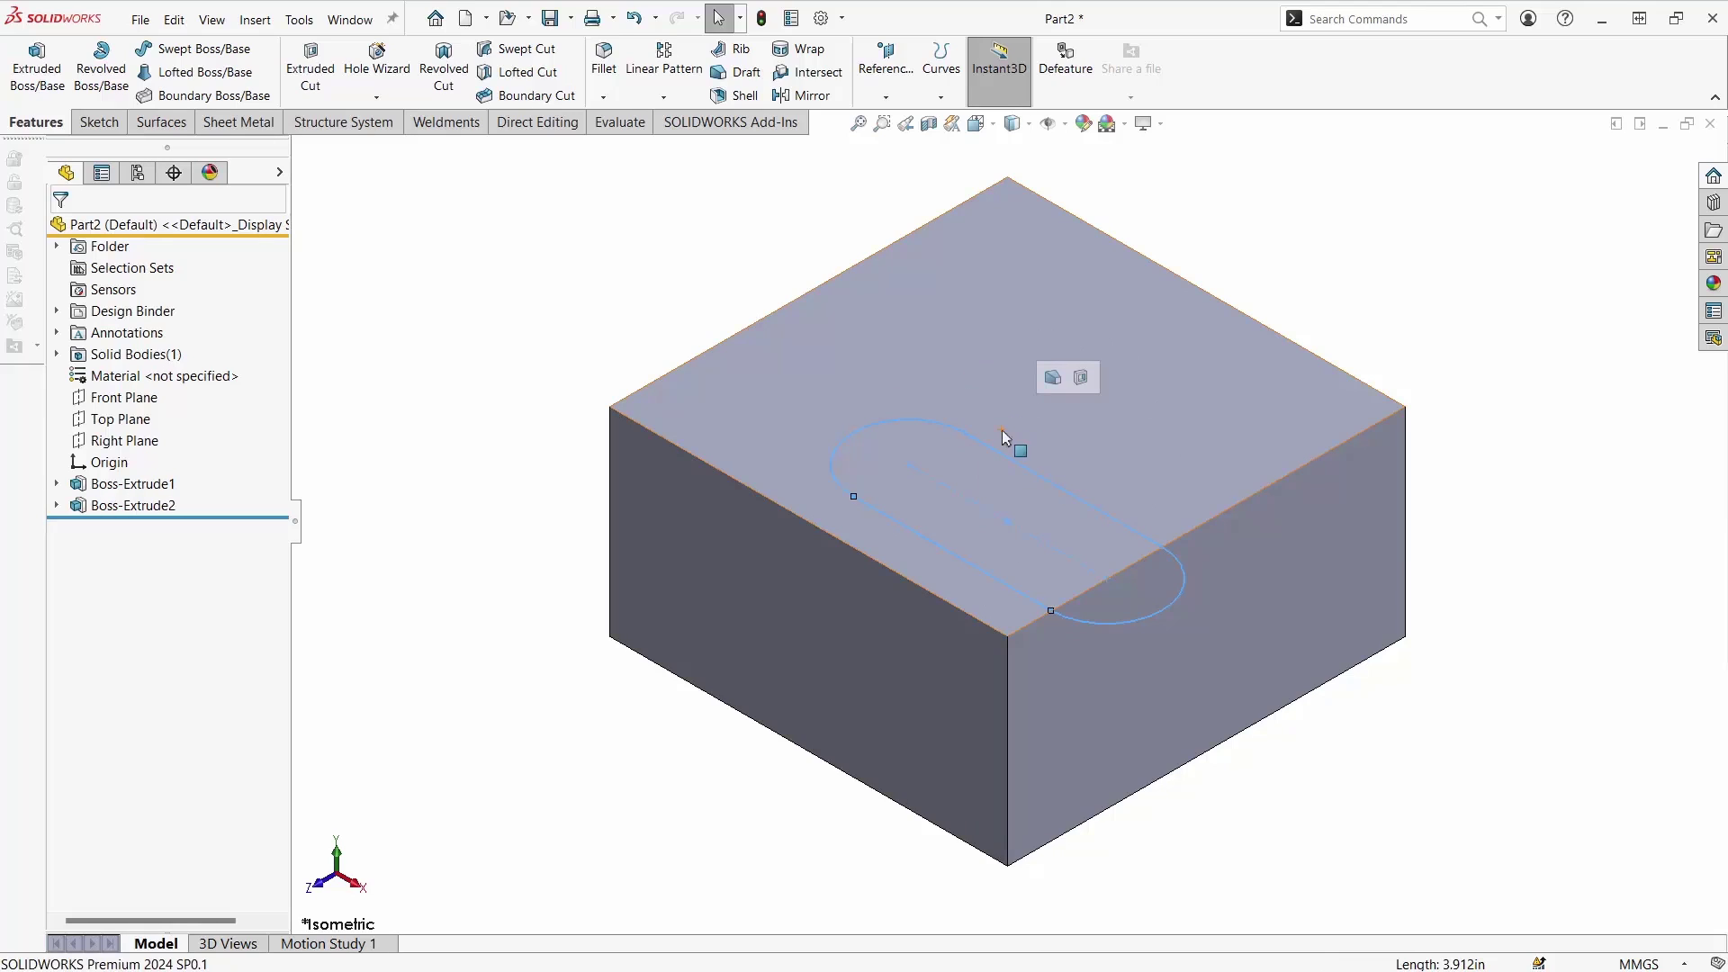
pyautogui.click(1080, 378)
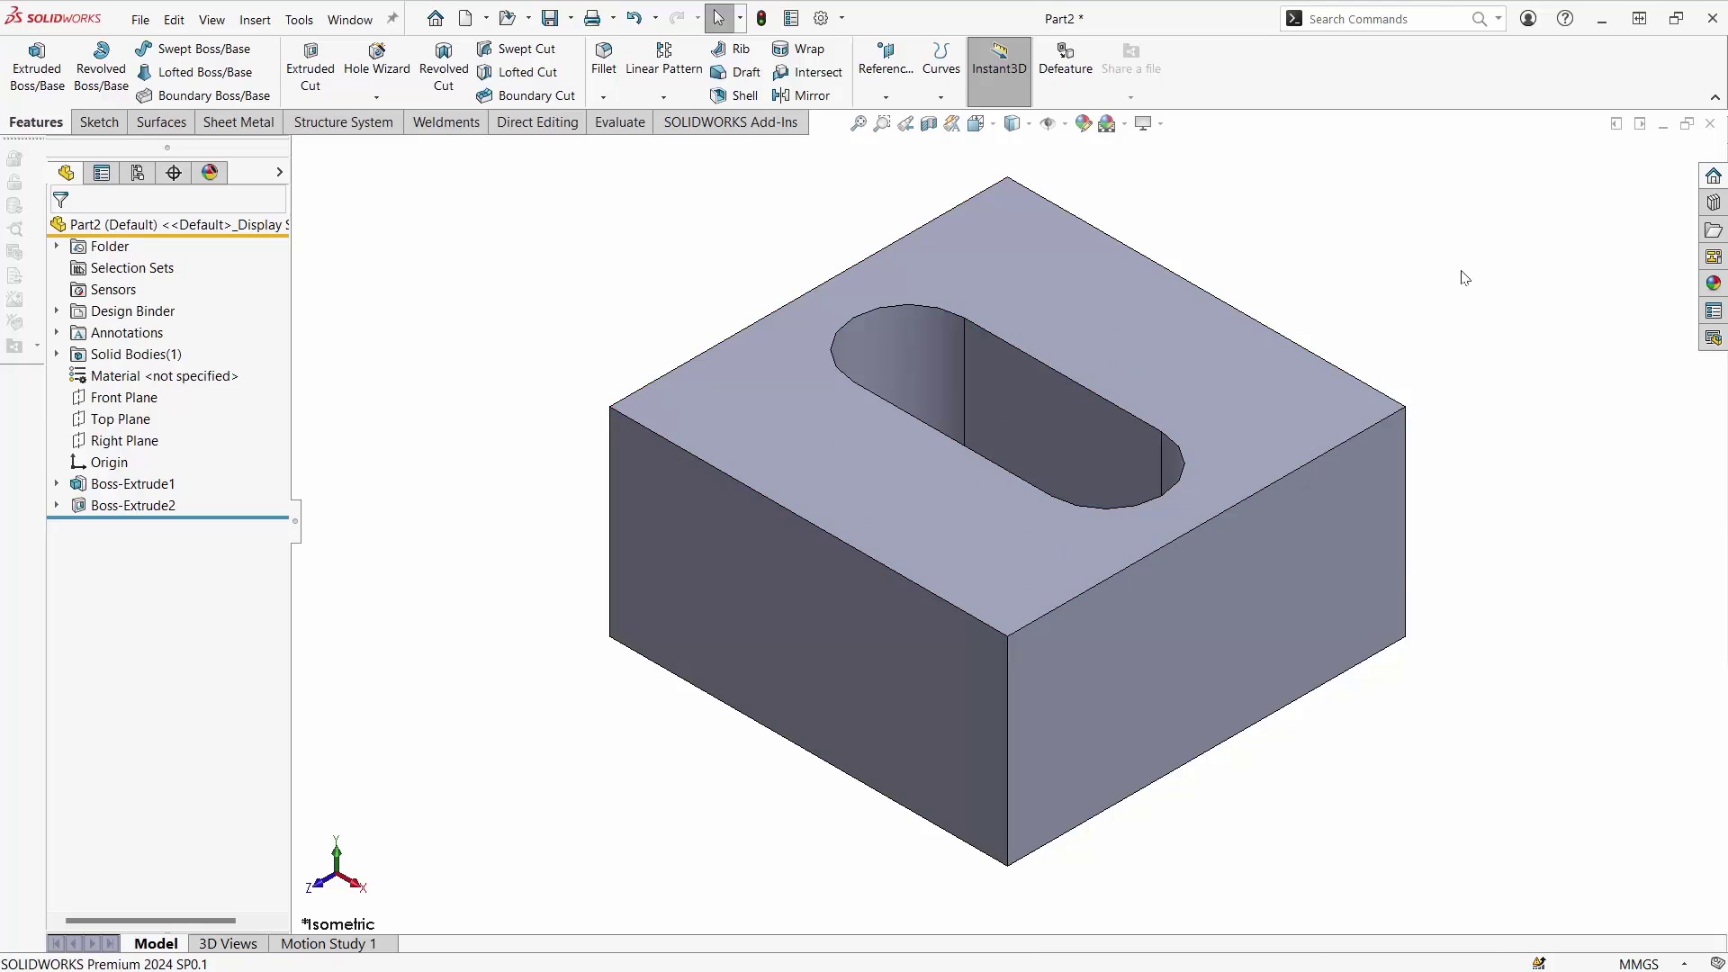
pyautogui.hotkey('ctrl', 'z')
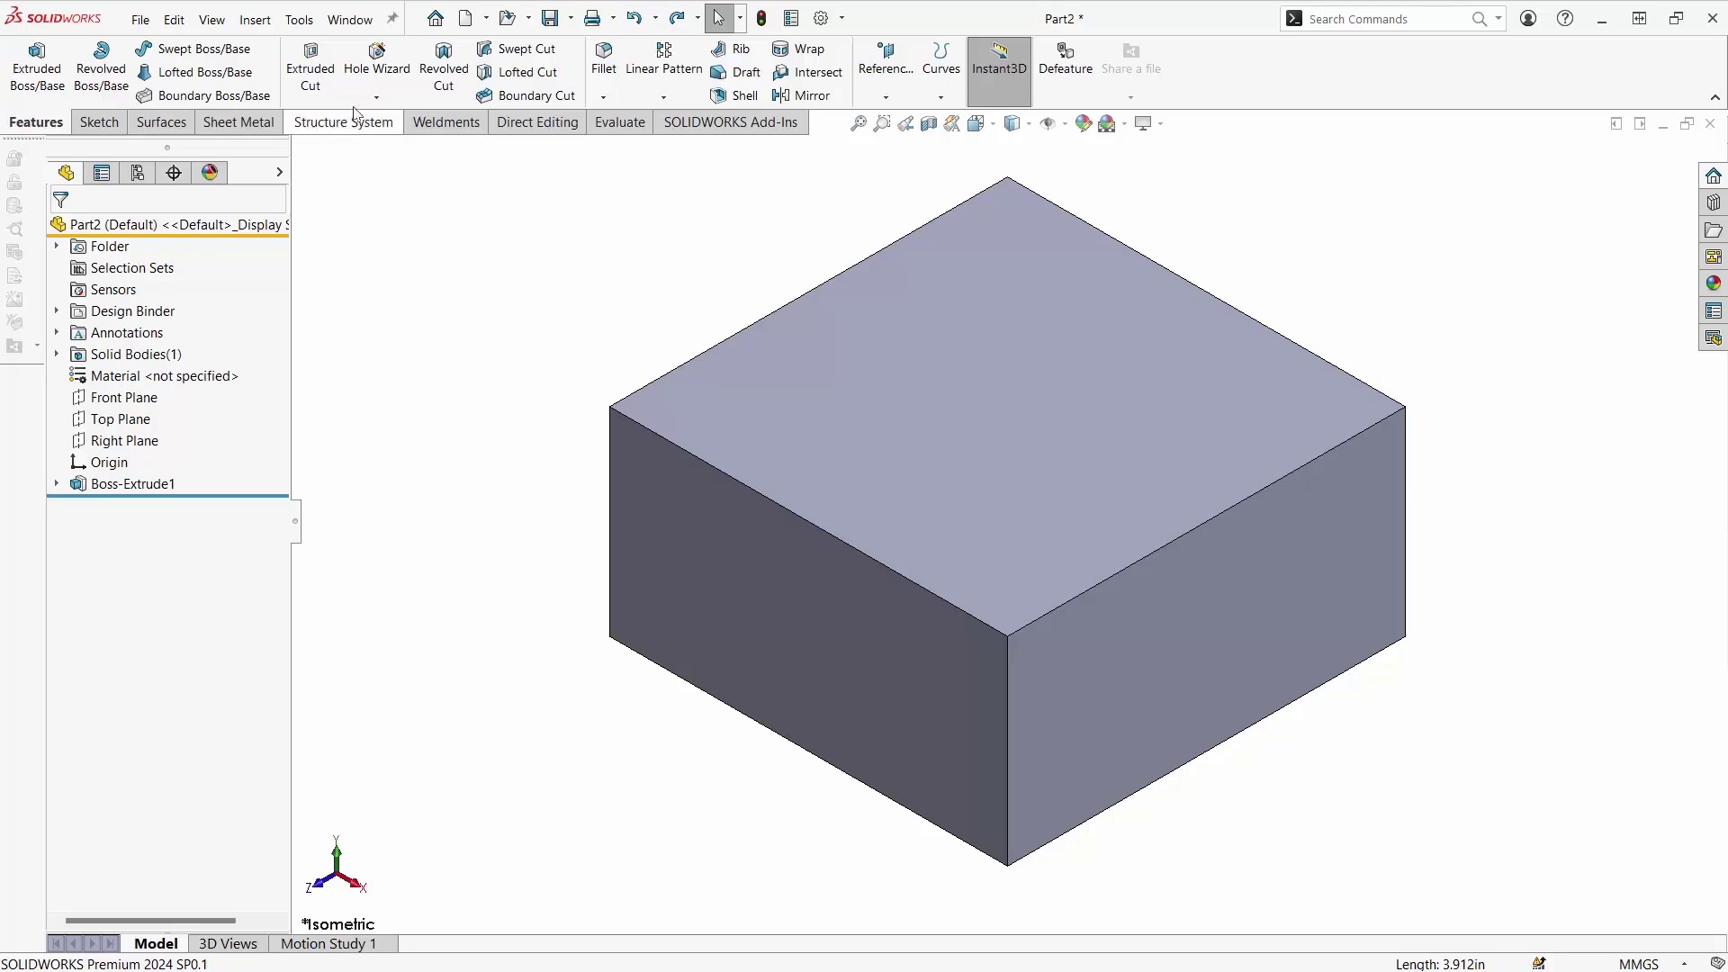
# Begin a Hole Wizard slot hole with a slot length of 155 mm.
pyautogui.click(377, 61)
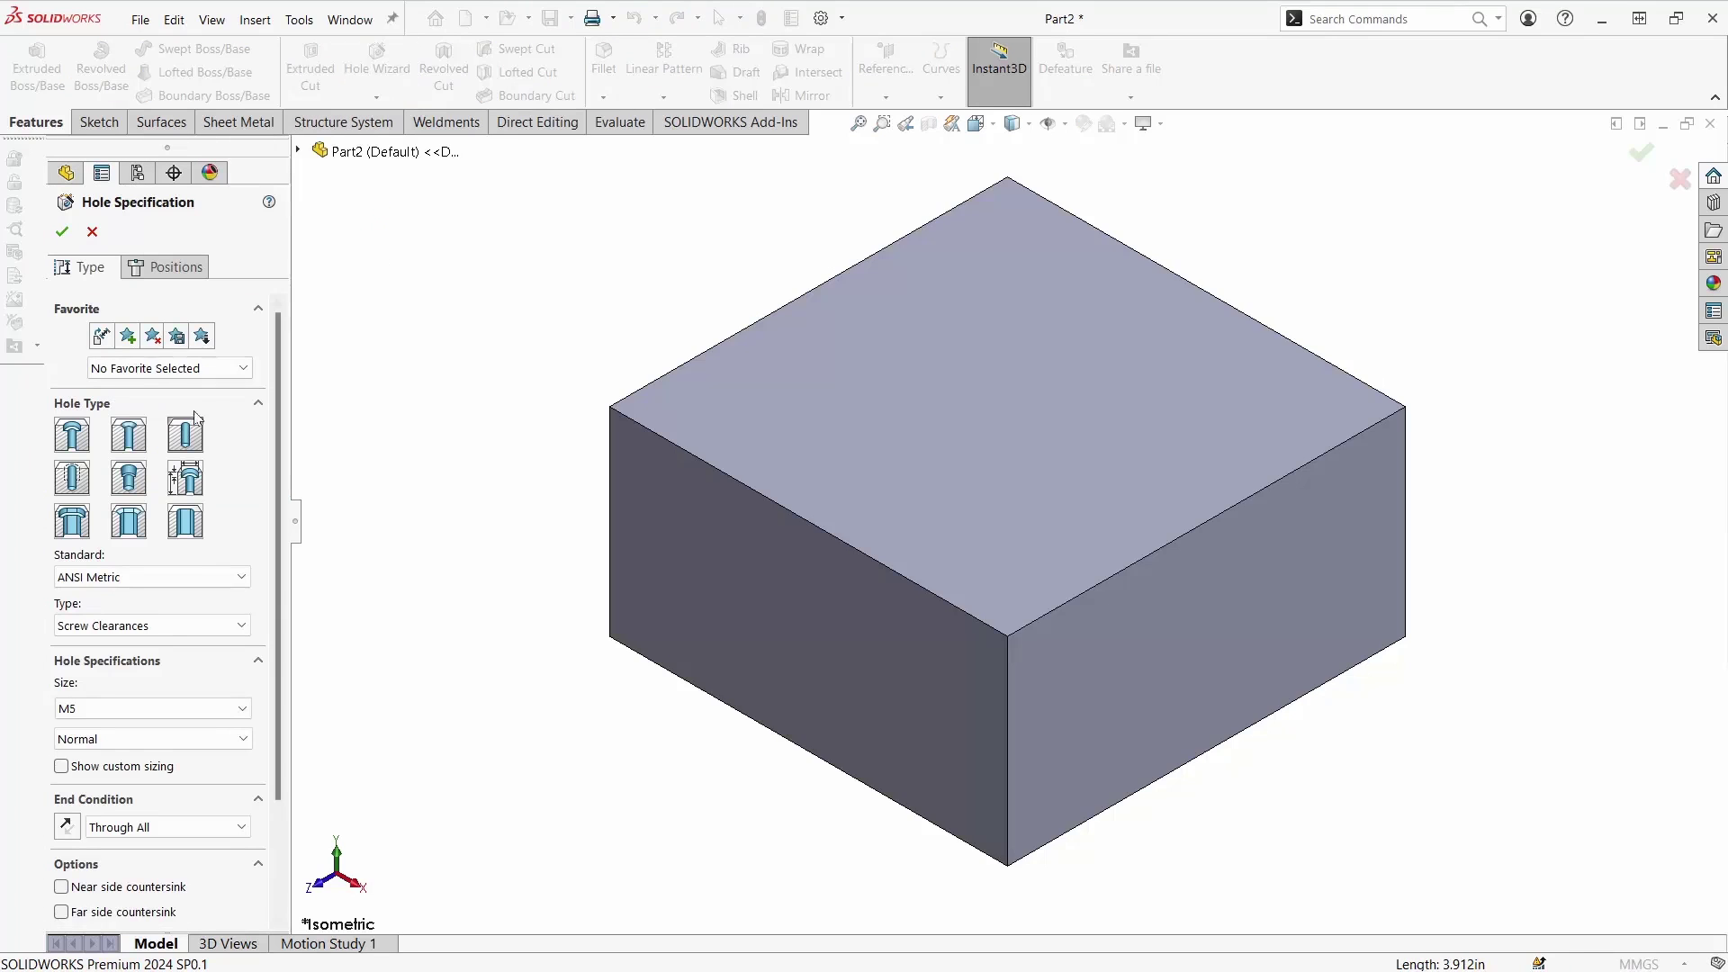
pyautogui.click(191, 522)
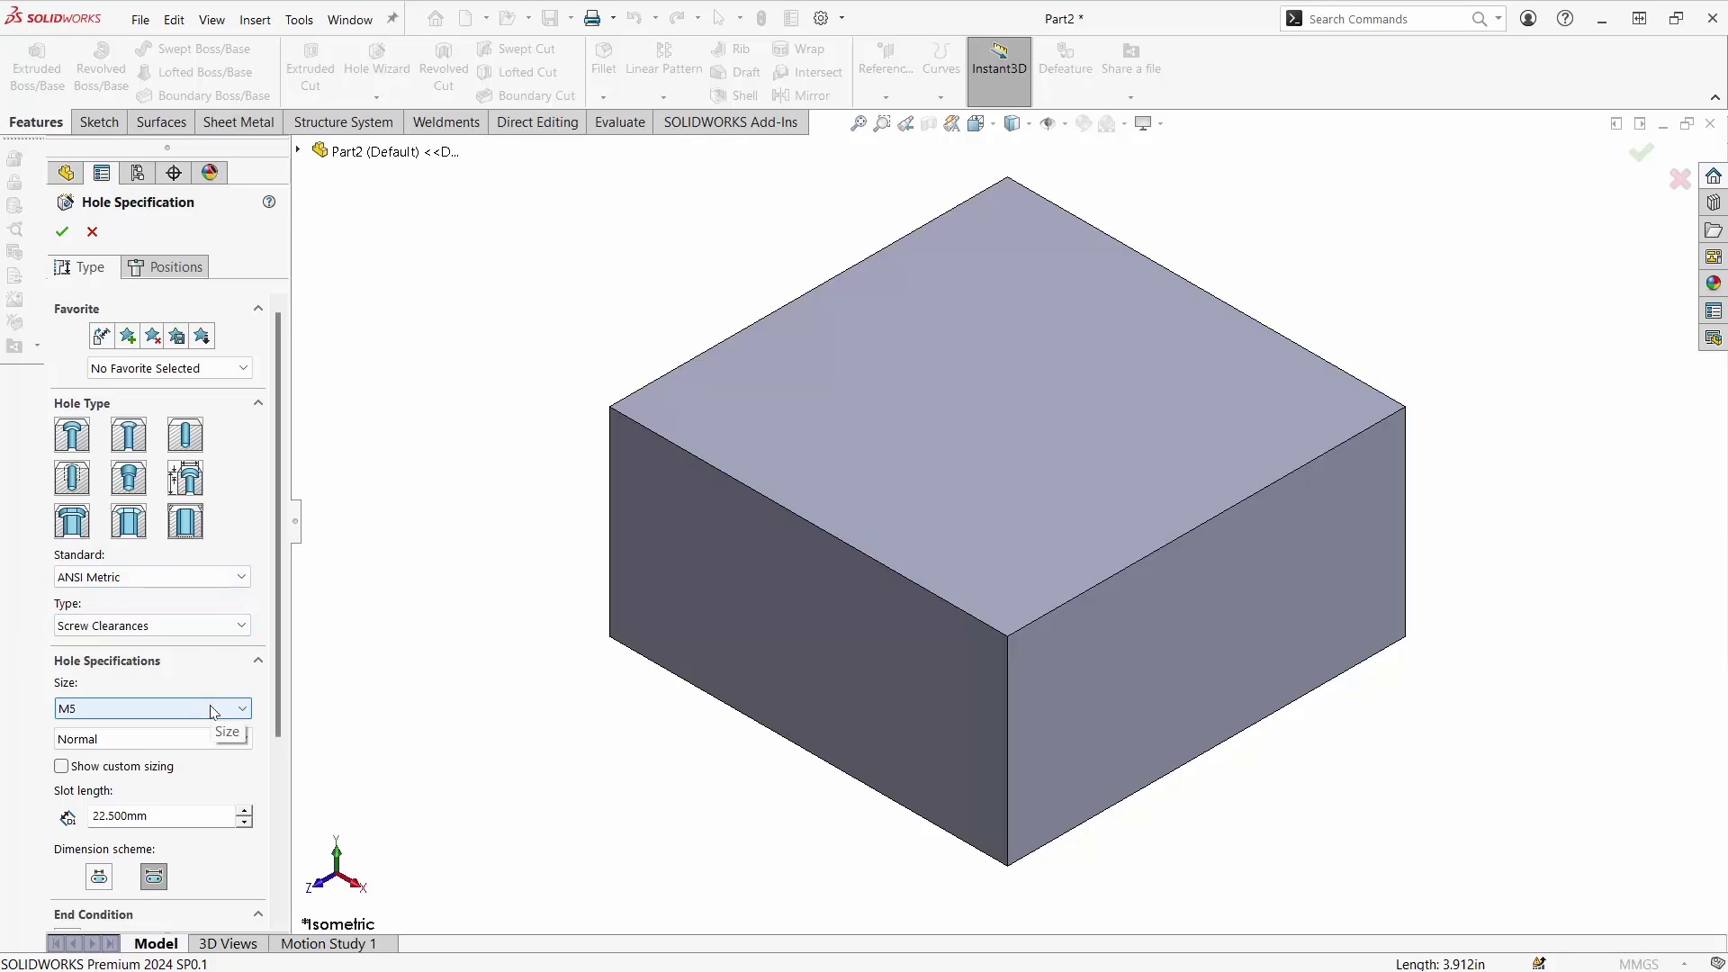
pyautogui.click(190, 814)
pyautogui.doubleClick(190, 815)
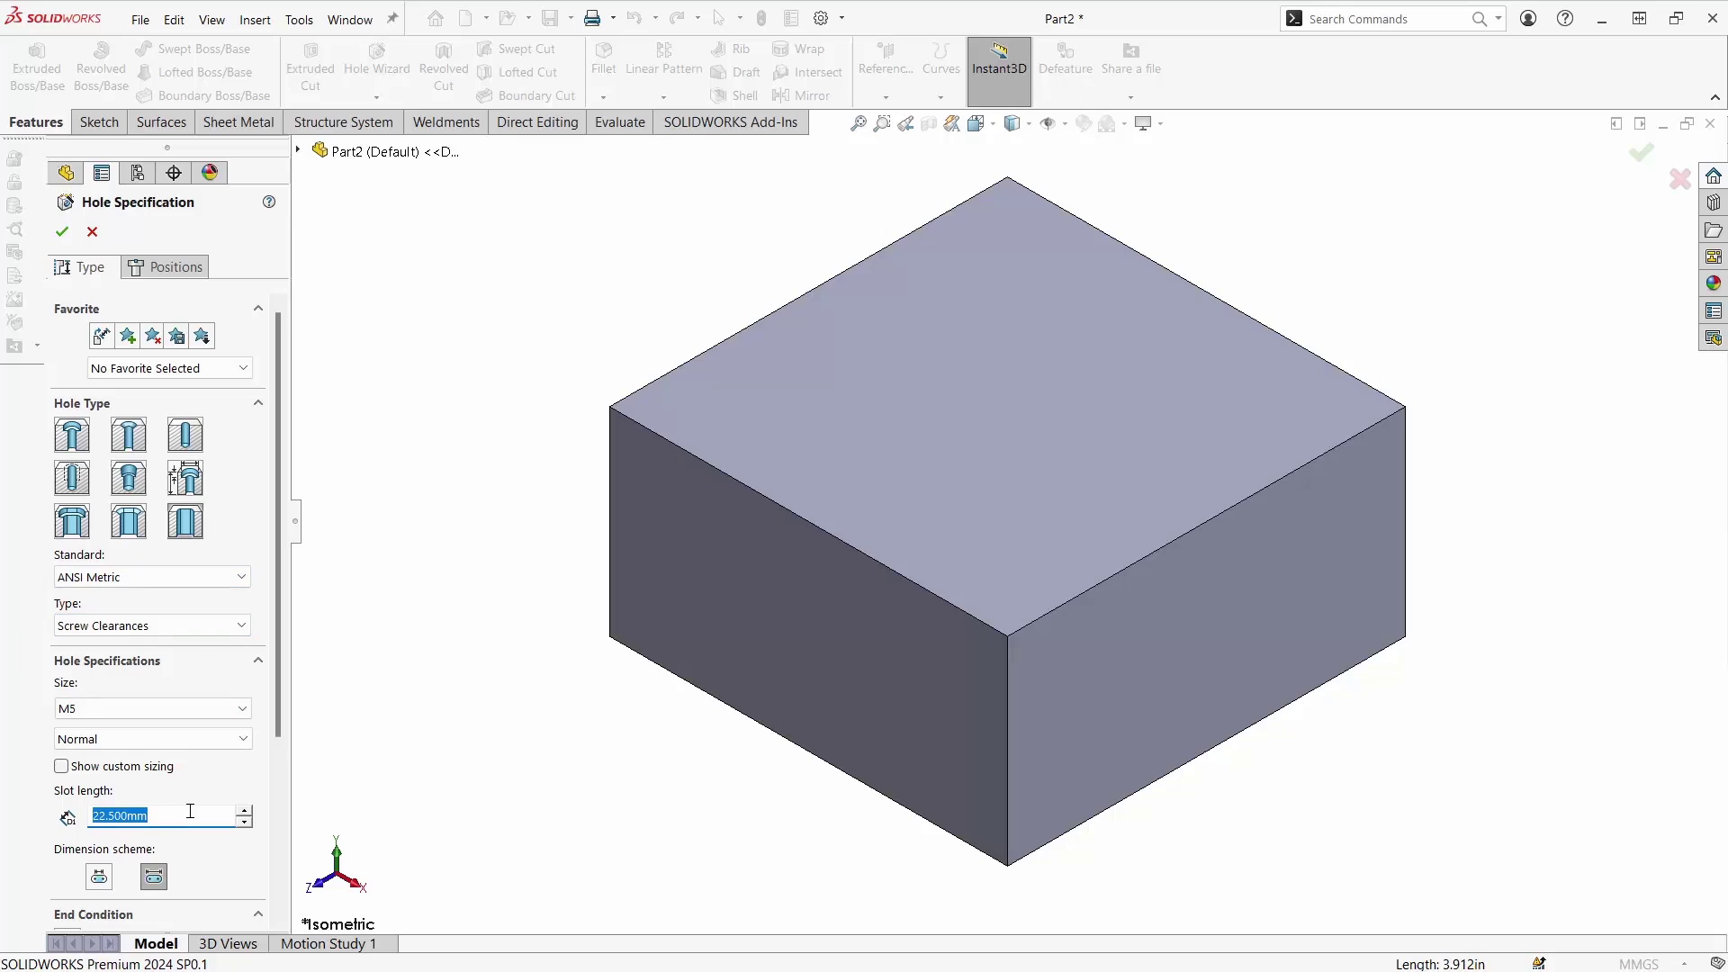
pyautogui.write('155')
pyautogui.press('BackSpace')
pyautogui.press('BackSpace')
pyautogui.write('55')
pyautogui.press('Return')
# Set the slot's screw clearance size to M20.
pyautogui.click(137, 709)
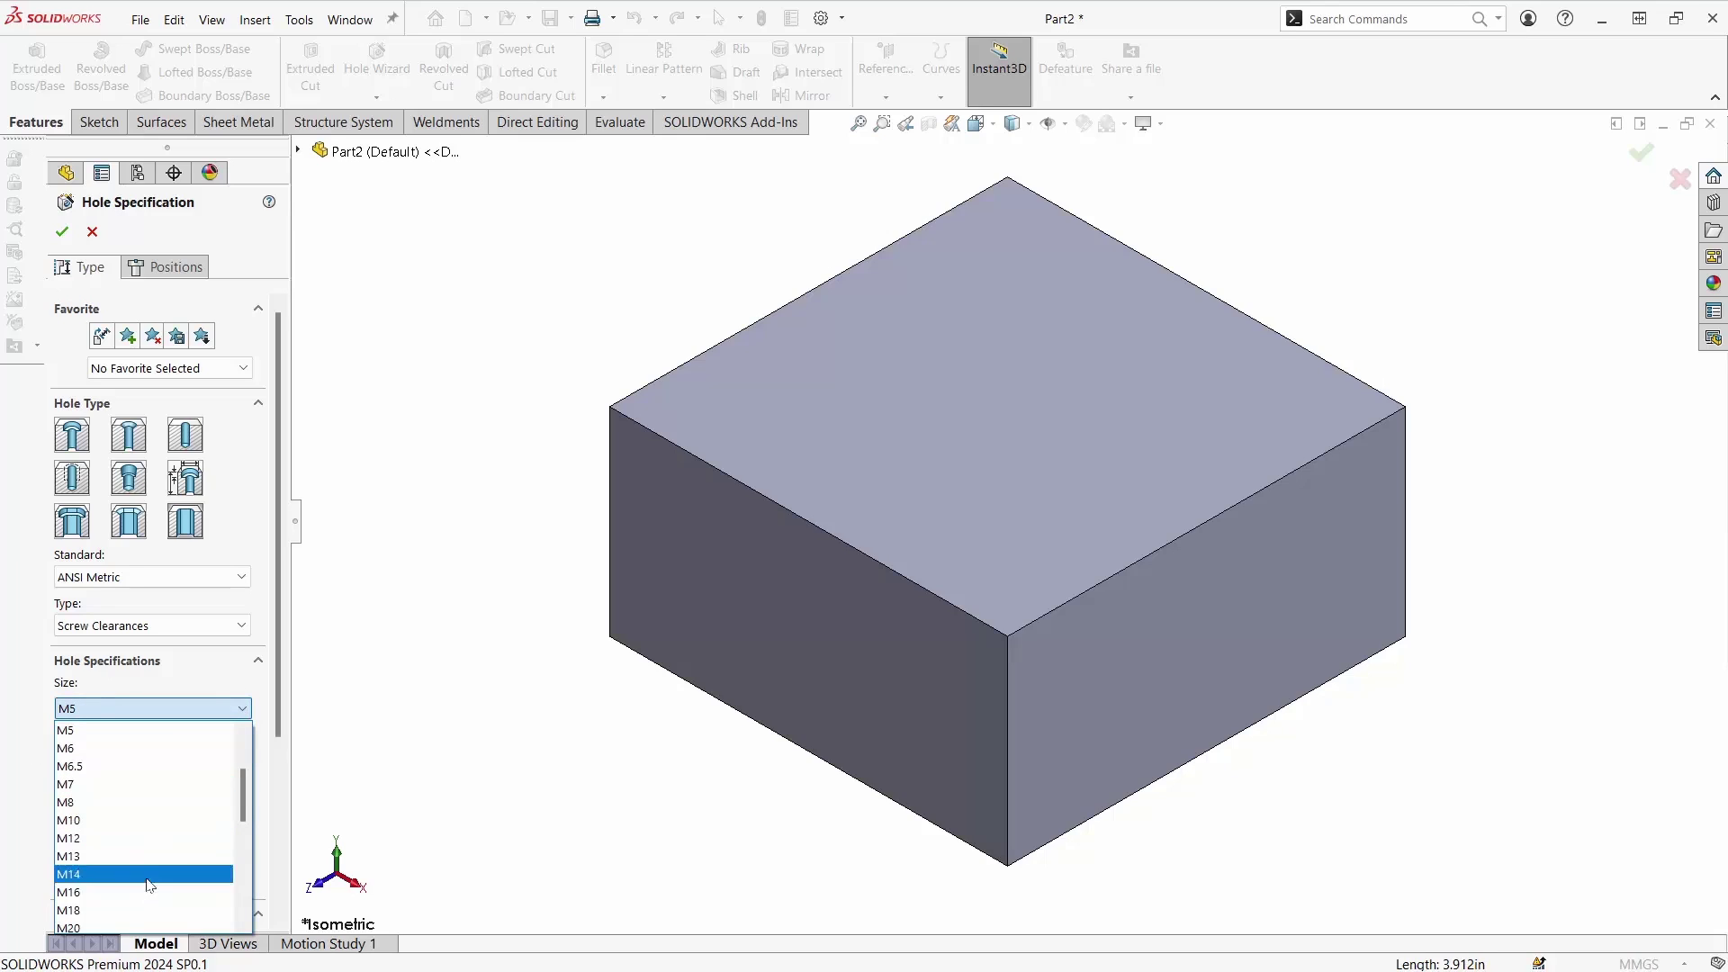
pyautogui.scroll(-1, 137, 922)
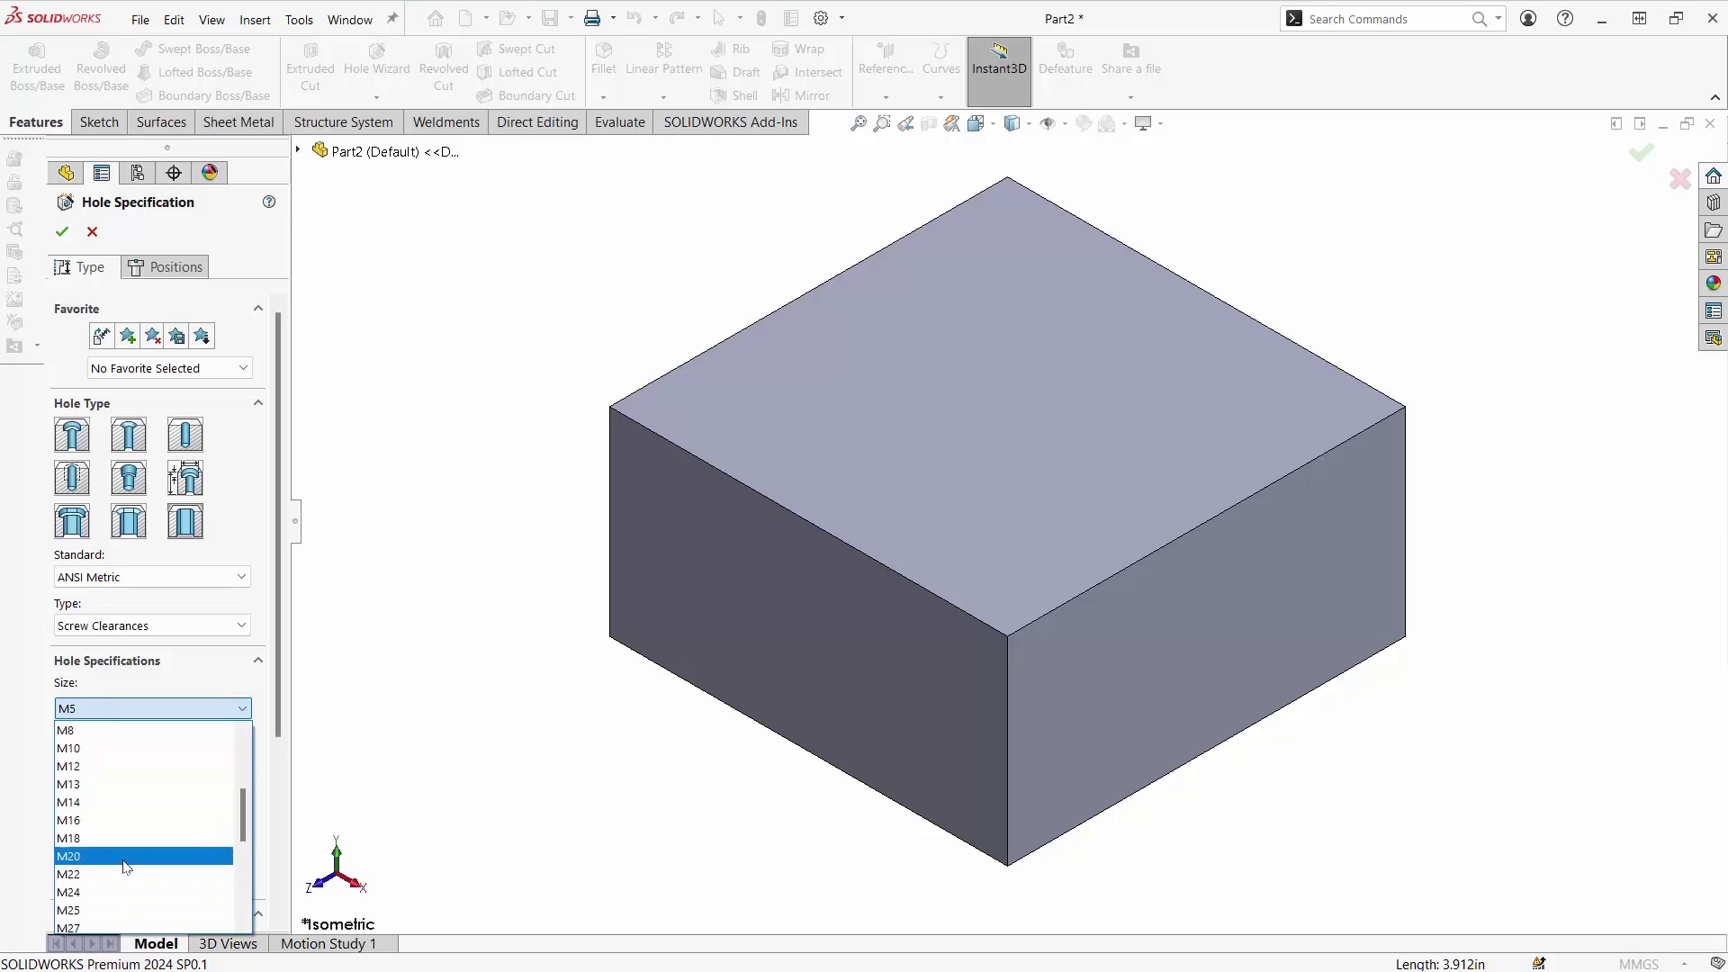
pyautogui.click(126, 857)
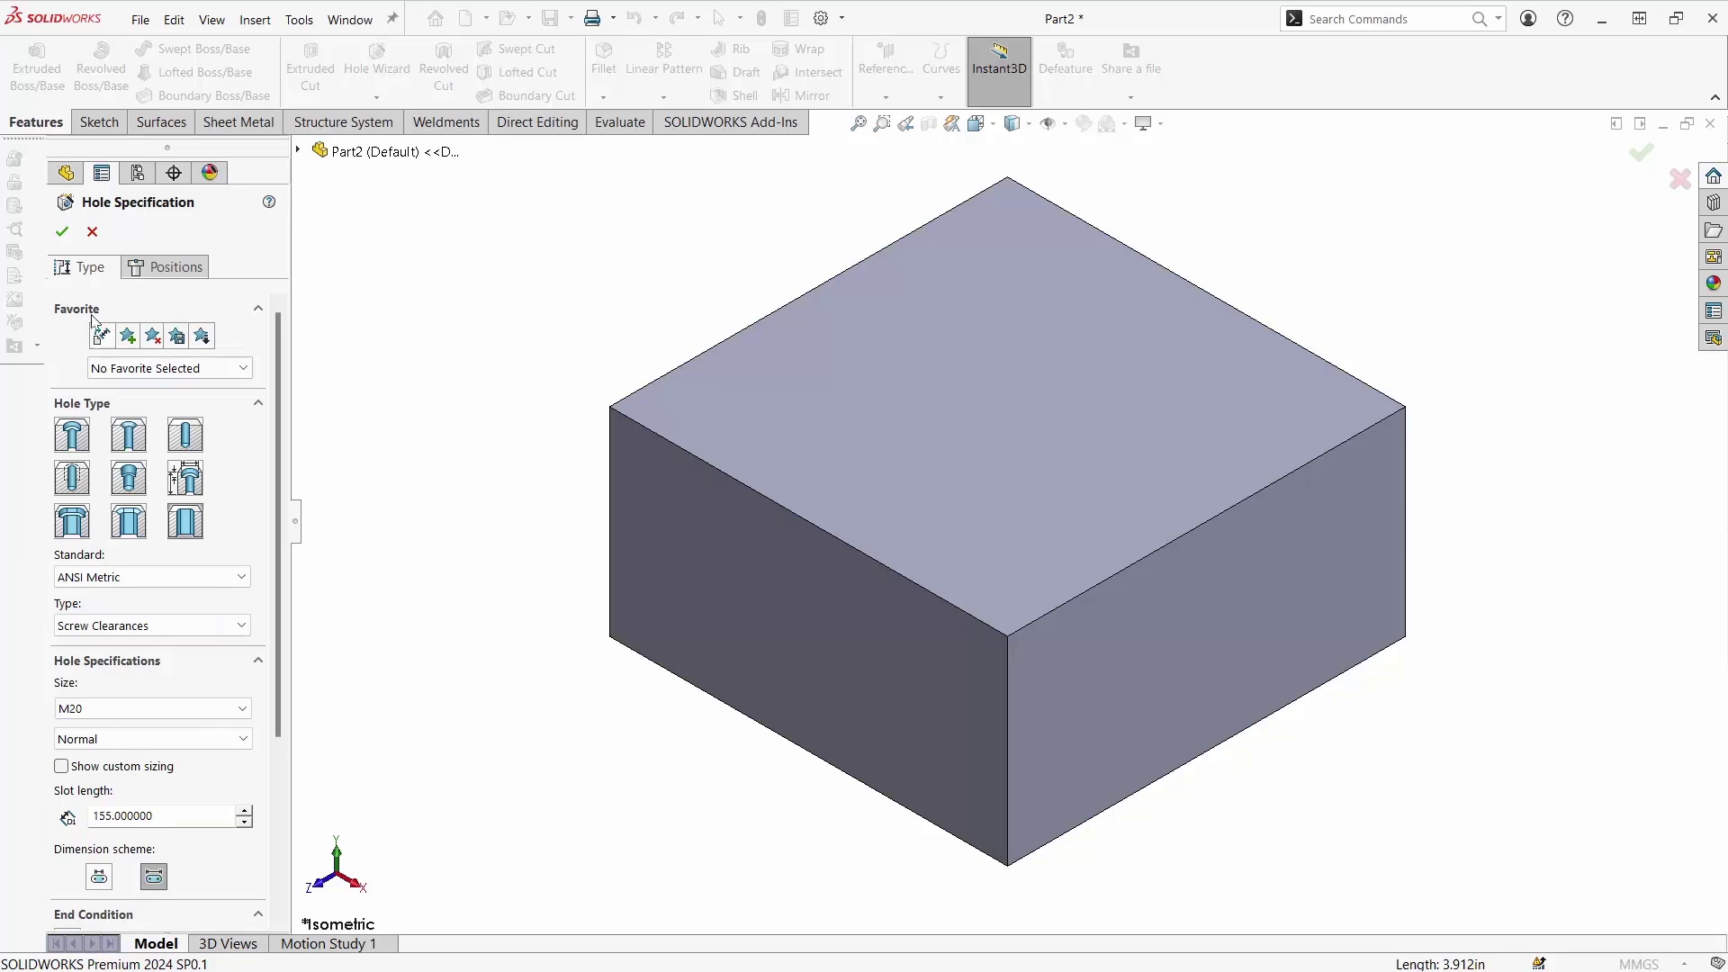
pyautogui.click(149, 269)
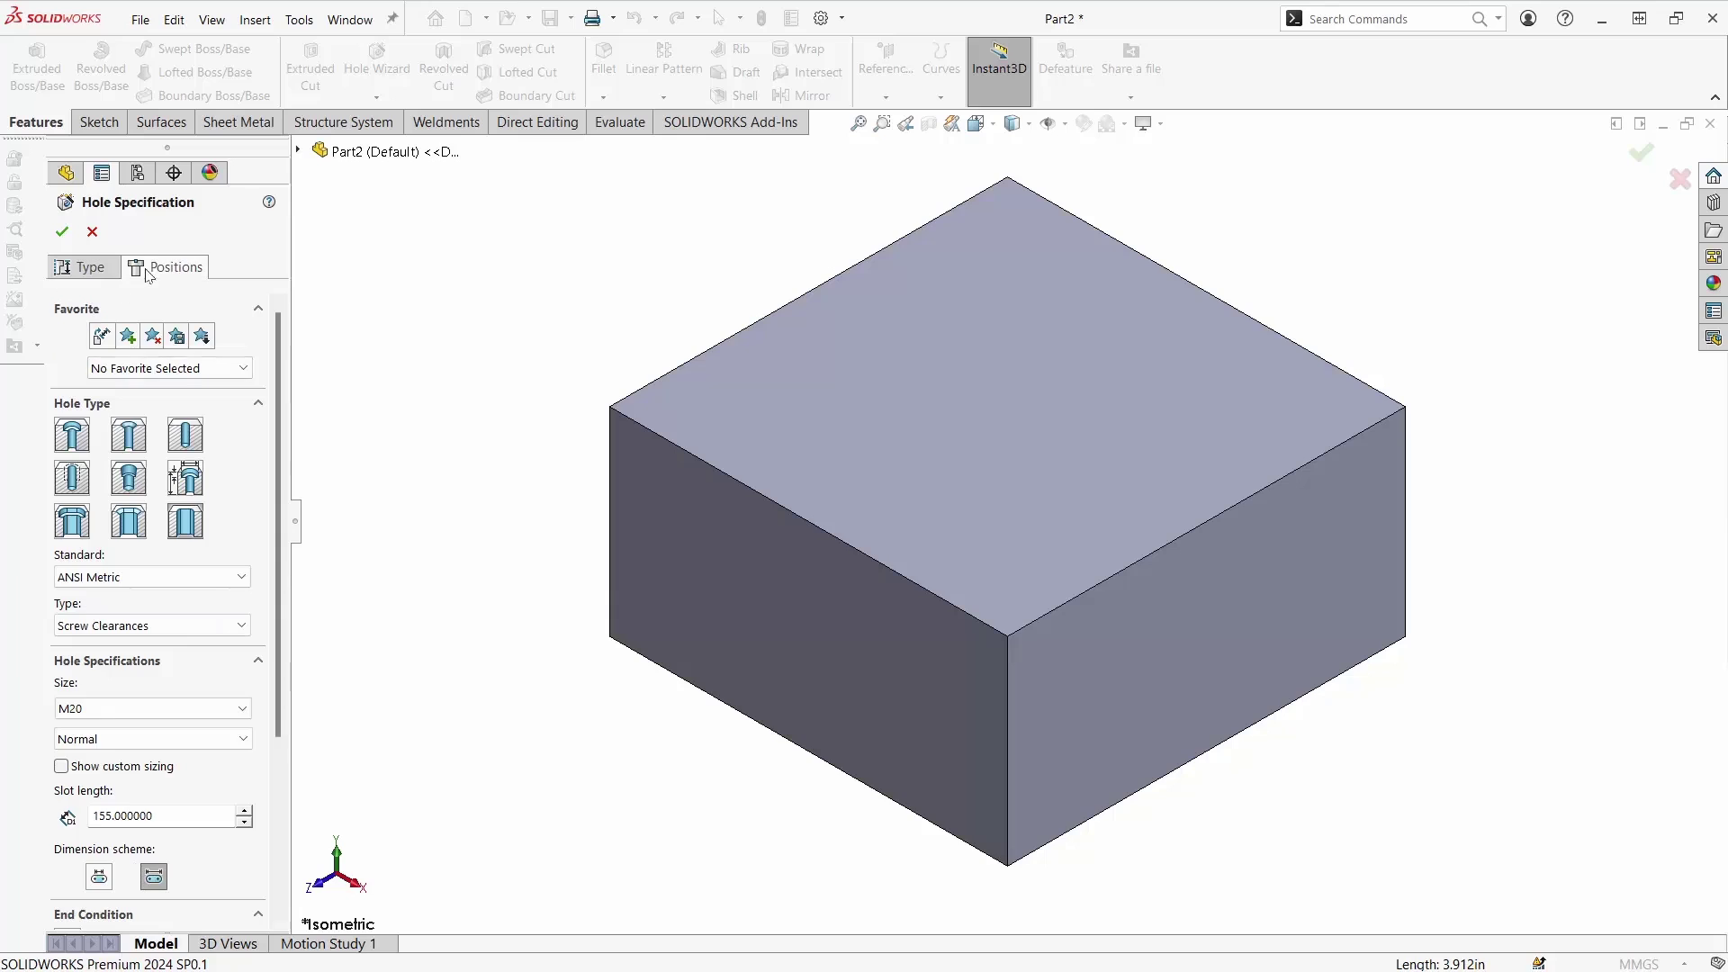
# Place the slot horizontally at the origin on the block's top face and confirm the cut.
pyautogui.click(976, 423)
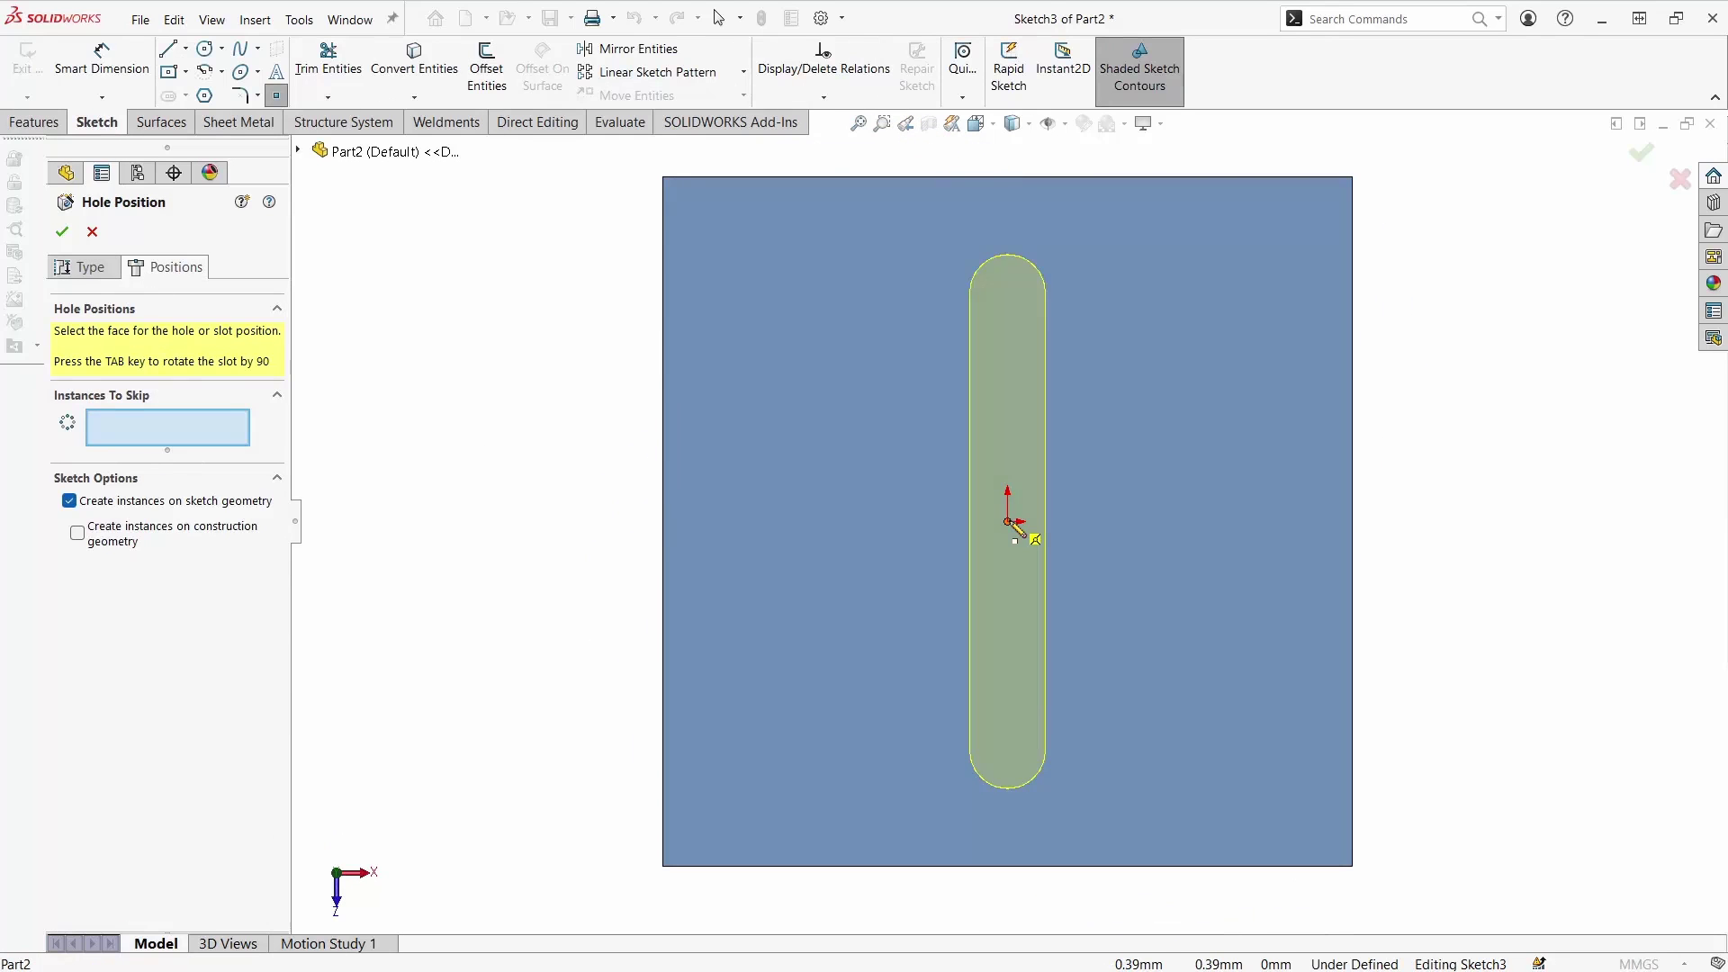
pyautogui.press('Tab')
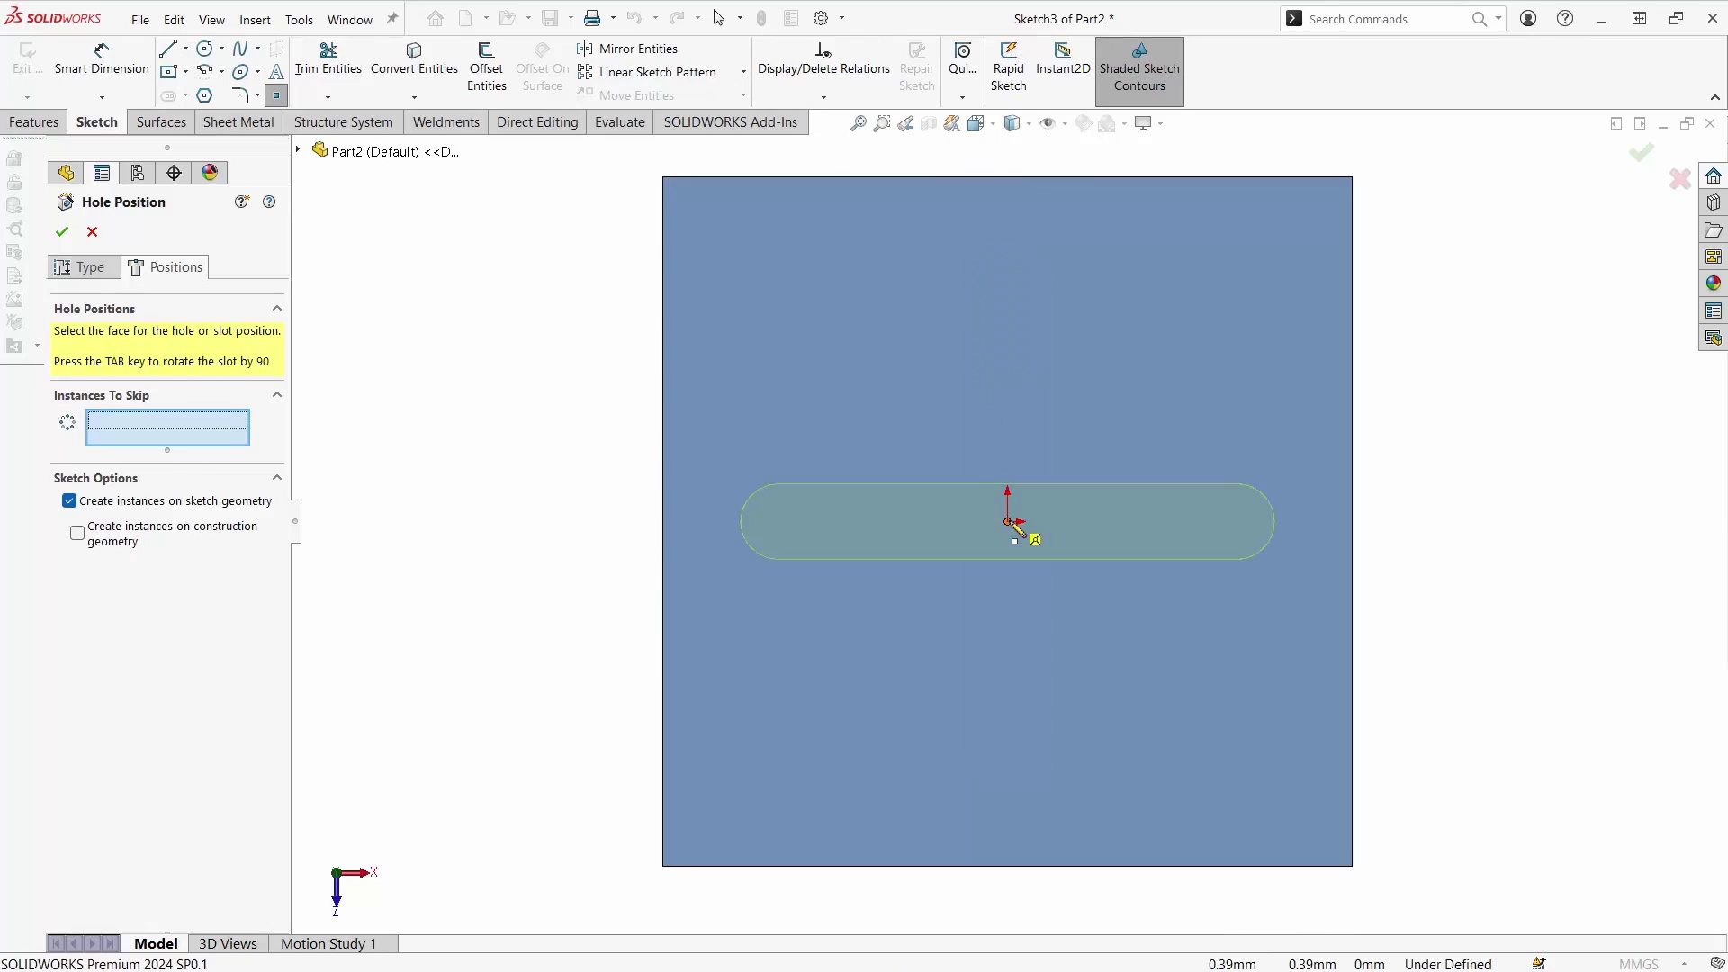
pyautogui.click(1007, 521)
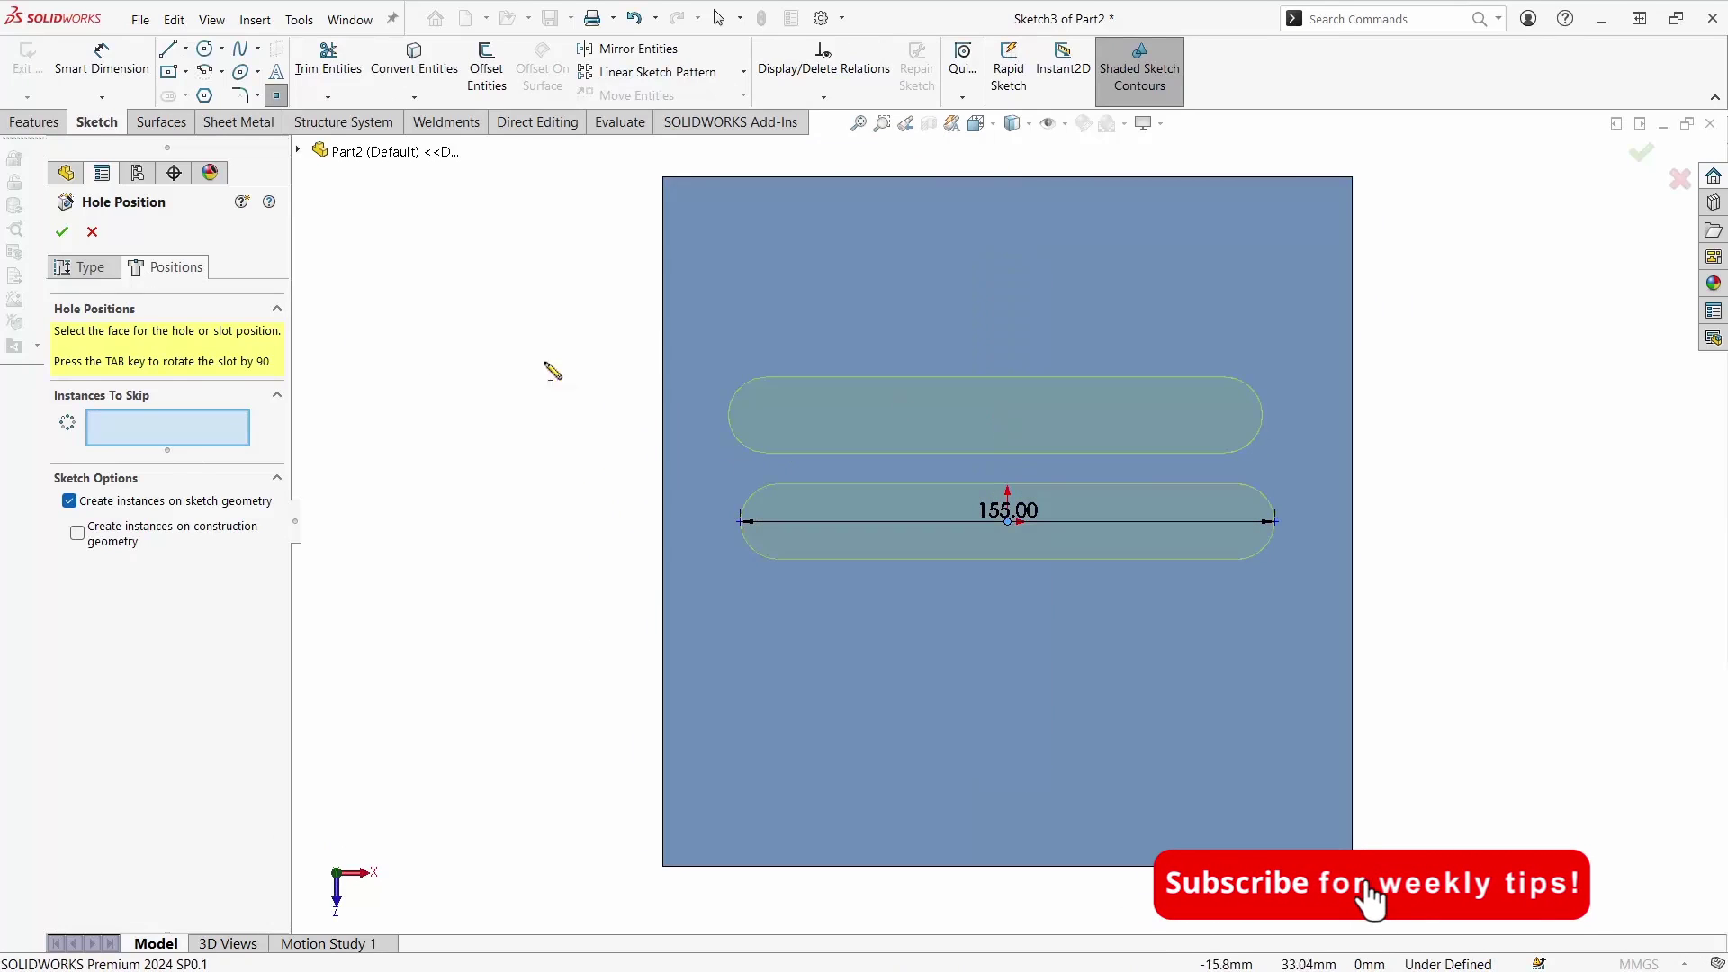
pyautogui.click(65, 239)
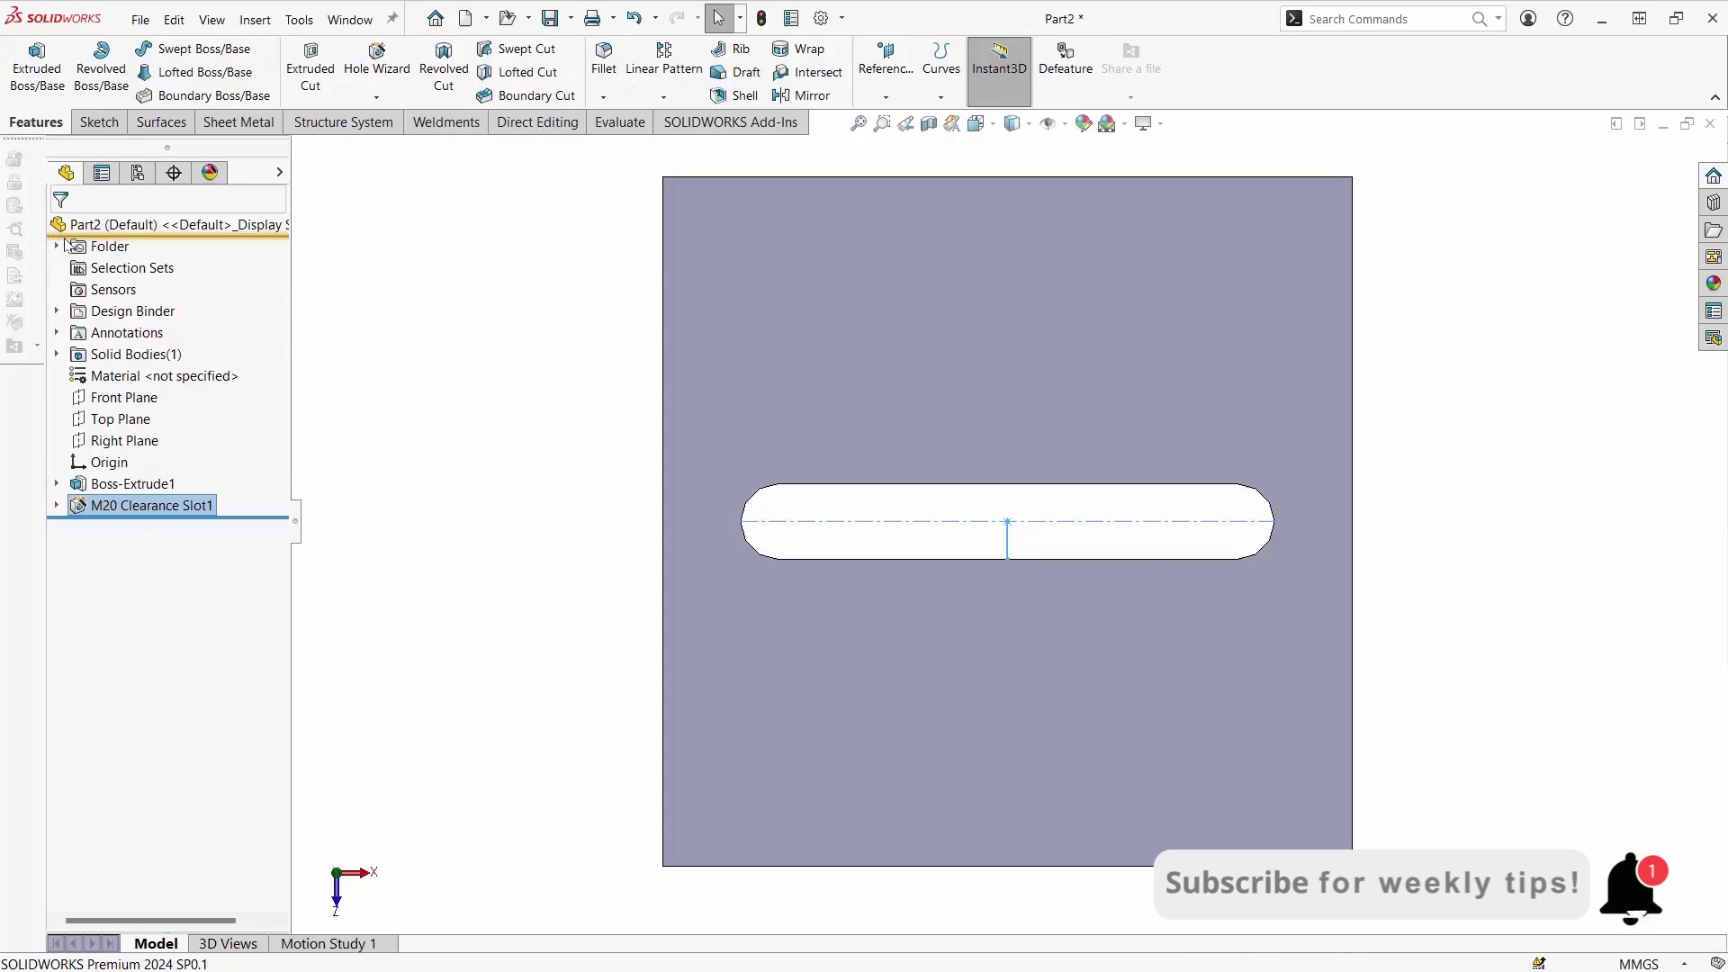
pyautogui.rightClick(444, 435)
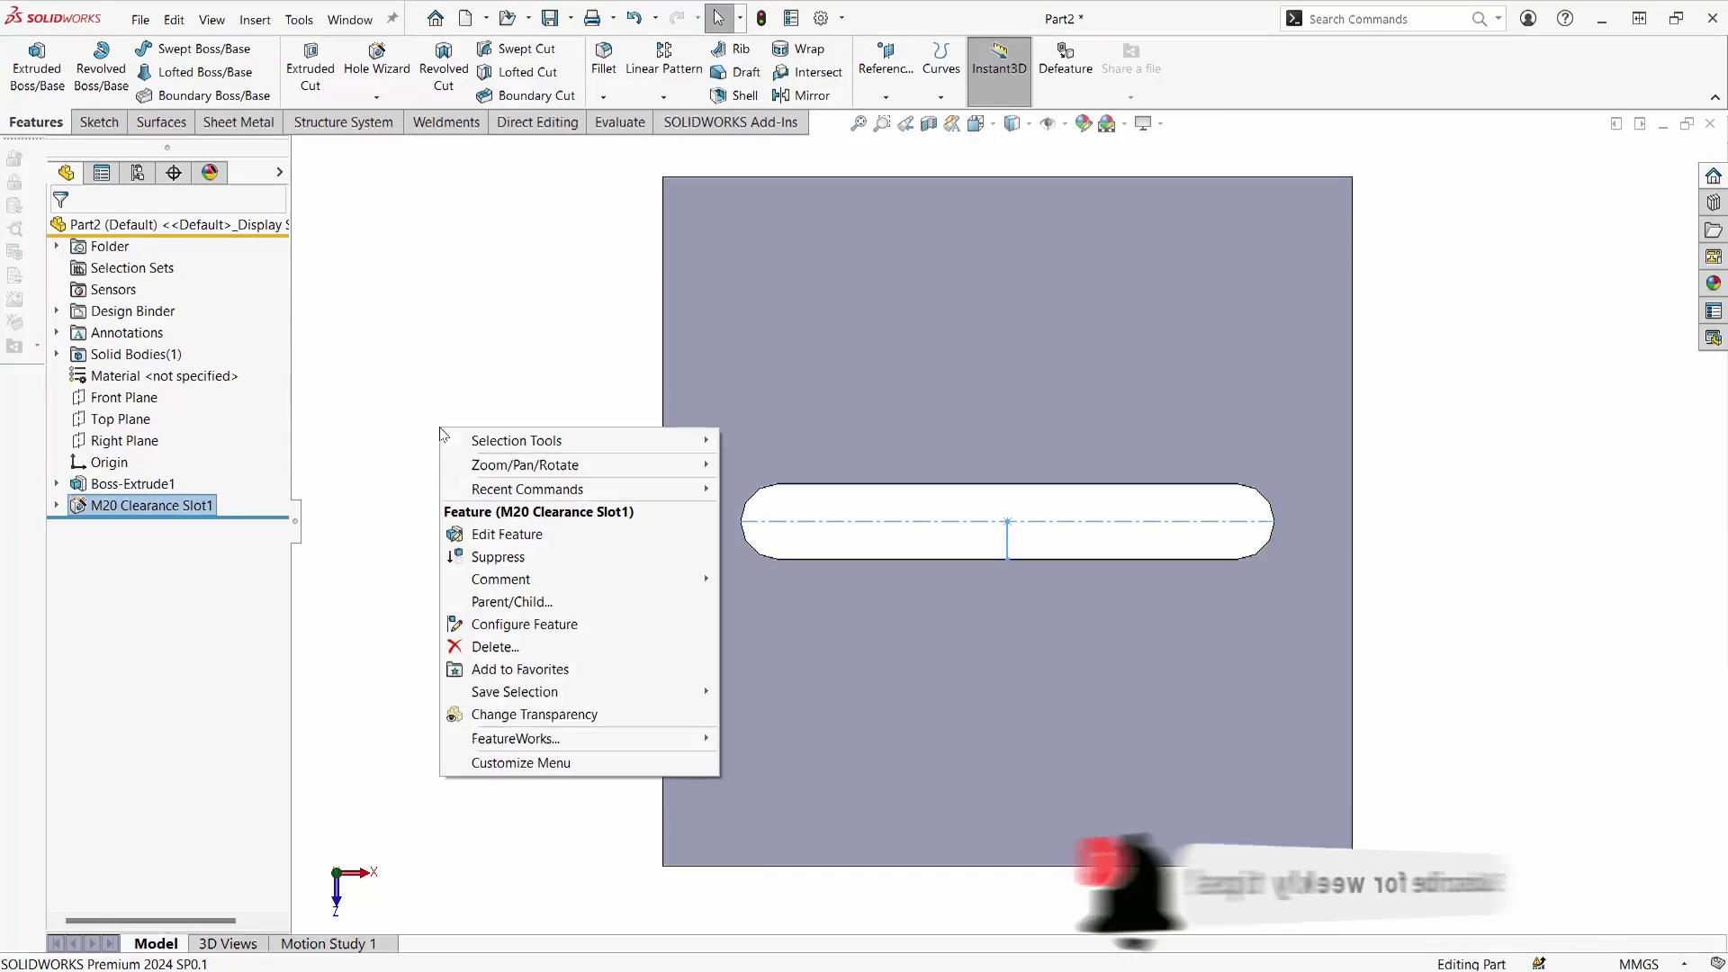
pyautogui.click(393, 484)
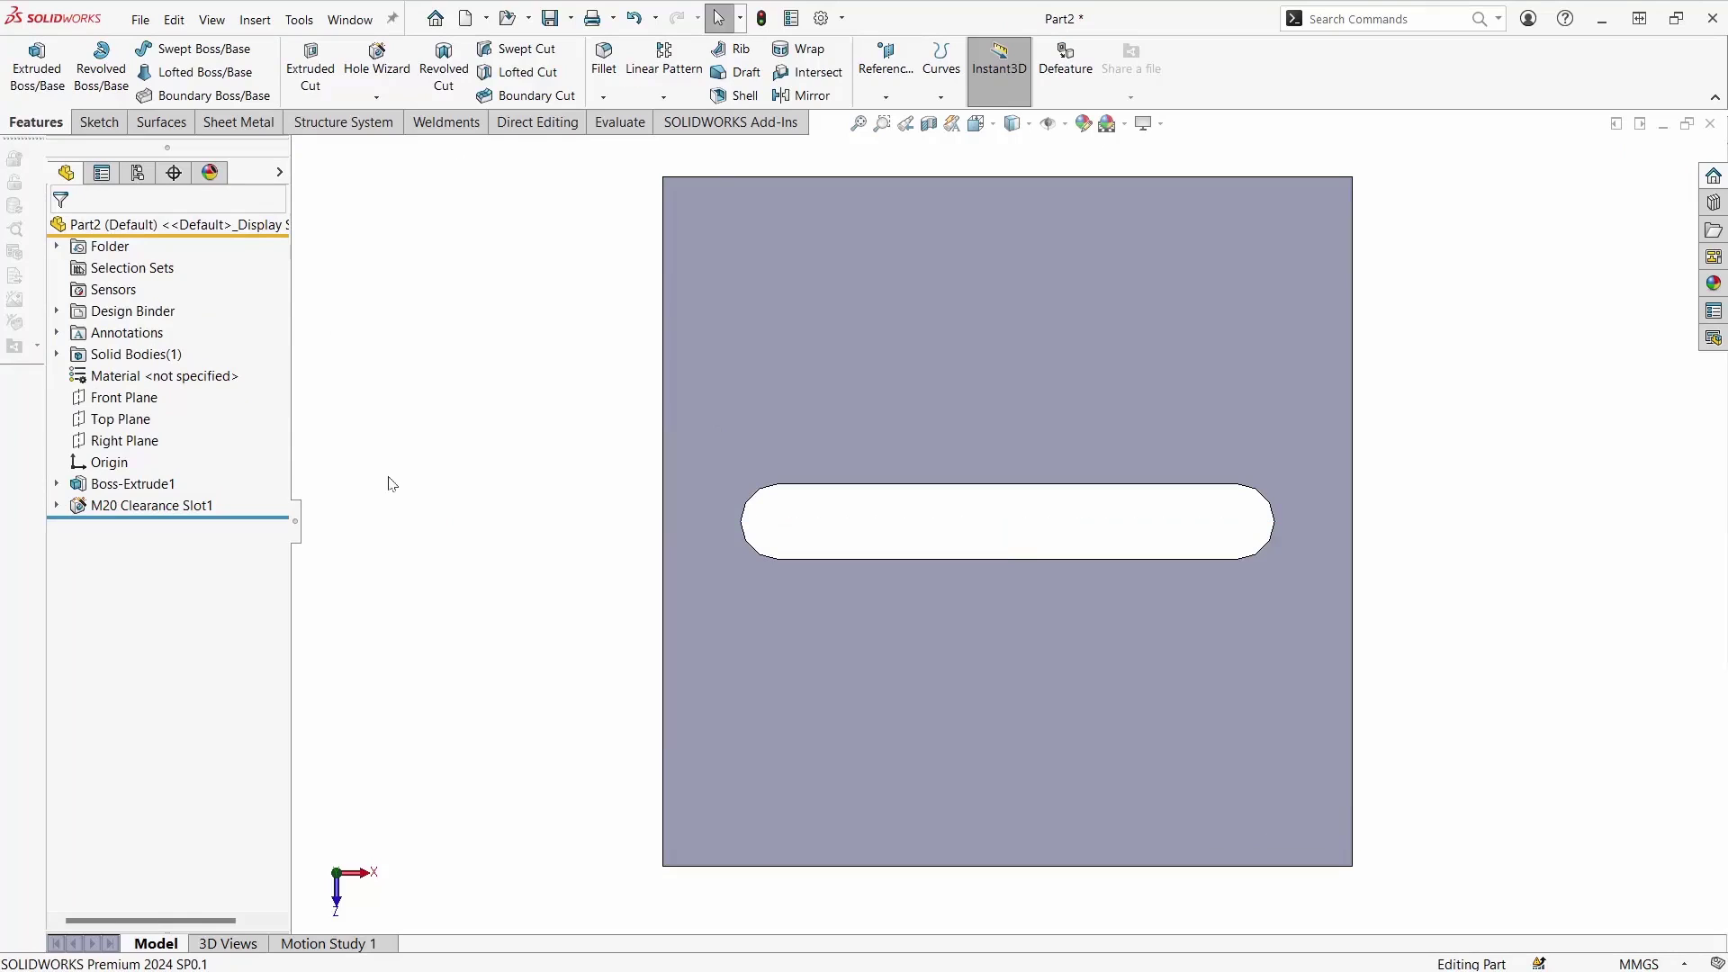